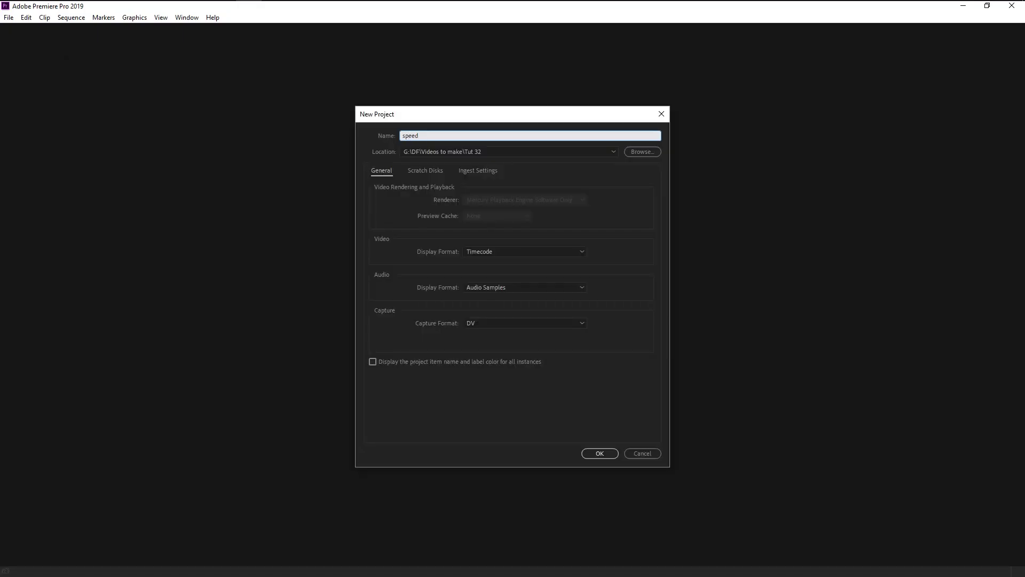
# Create the speed and slow project and import the wheat-field clip and Pexels Videos 4995.mp4.
pyautogui.click(600, 454)
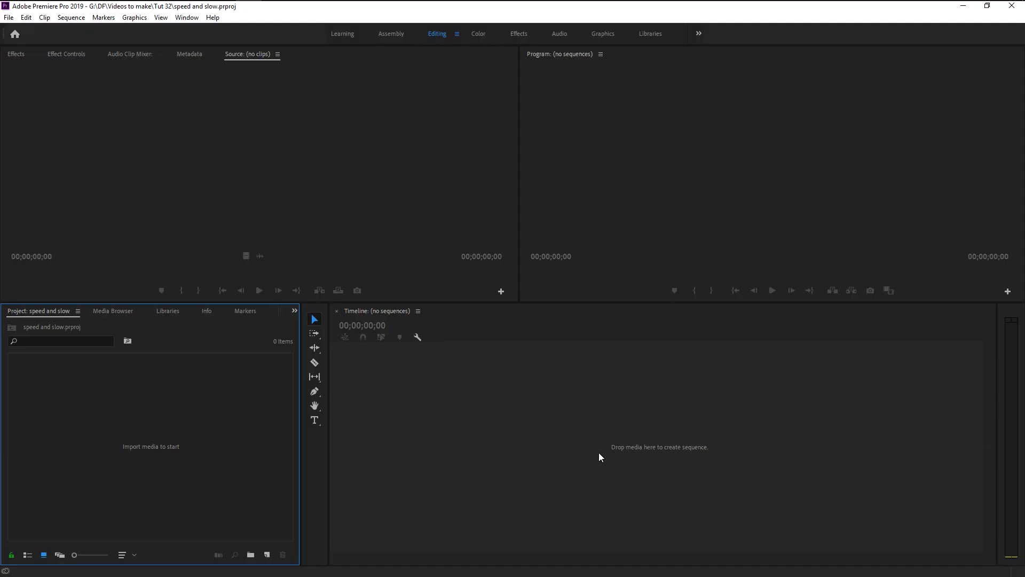
pyautogui.click(174, 405)
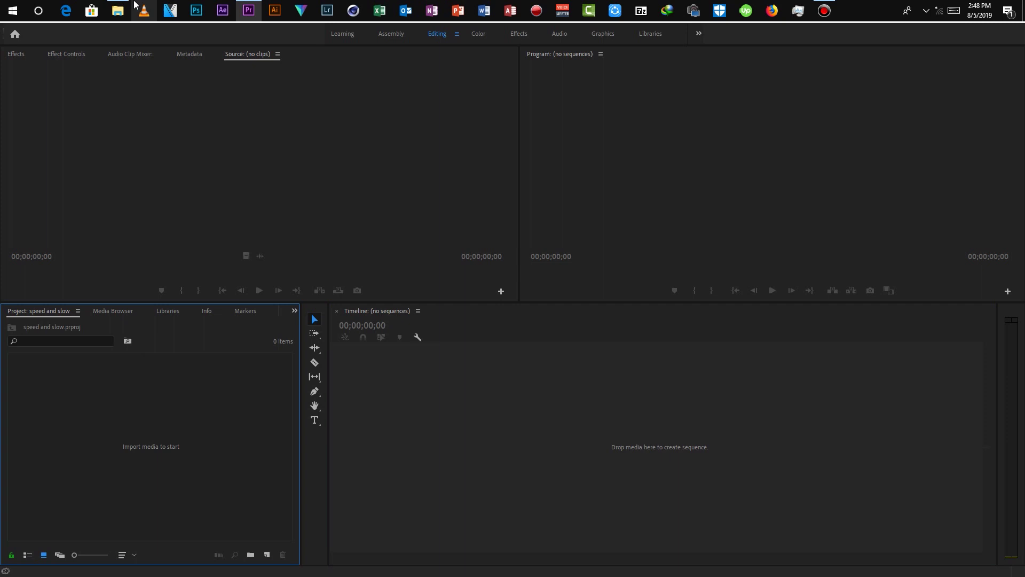
pyautogui.click(117, 10)
pyautogui.moveTo(243, 221); pyautogui.dragTo(238, 415)
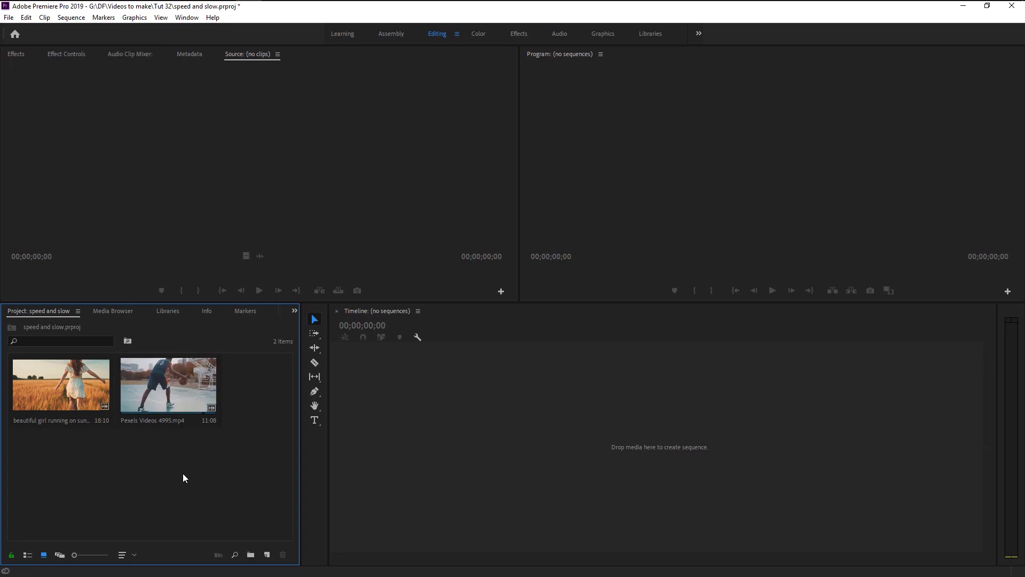
pyautogui.click(69, 392)
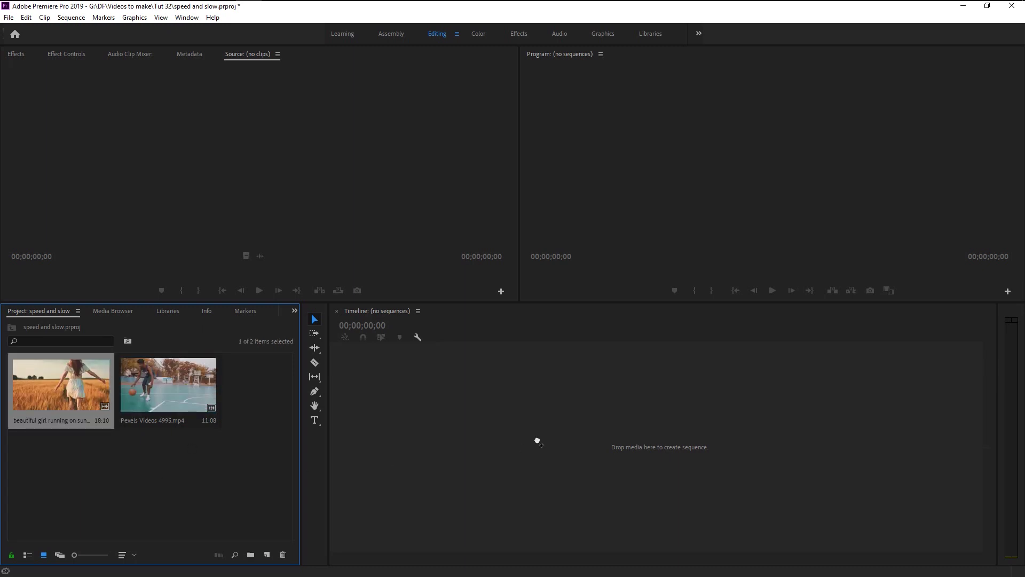
# Build a sequence from the wheat-field clip, play it through, and park the playhead near 5 seconds.
pyautogui.moveTo(537, 441); pyautogui.dragTo(537, 439)
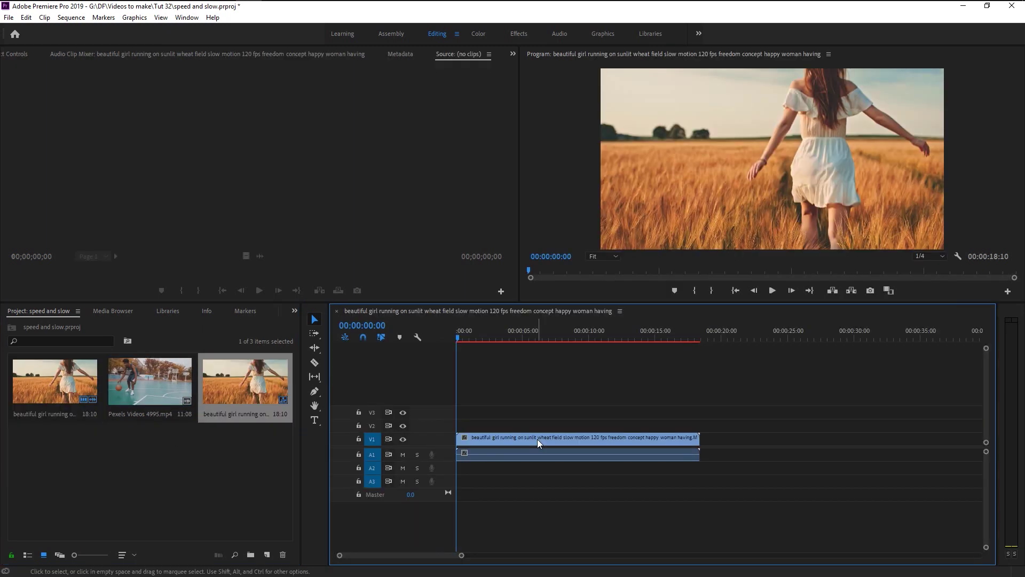
pyautogui.click(776, 293)
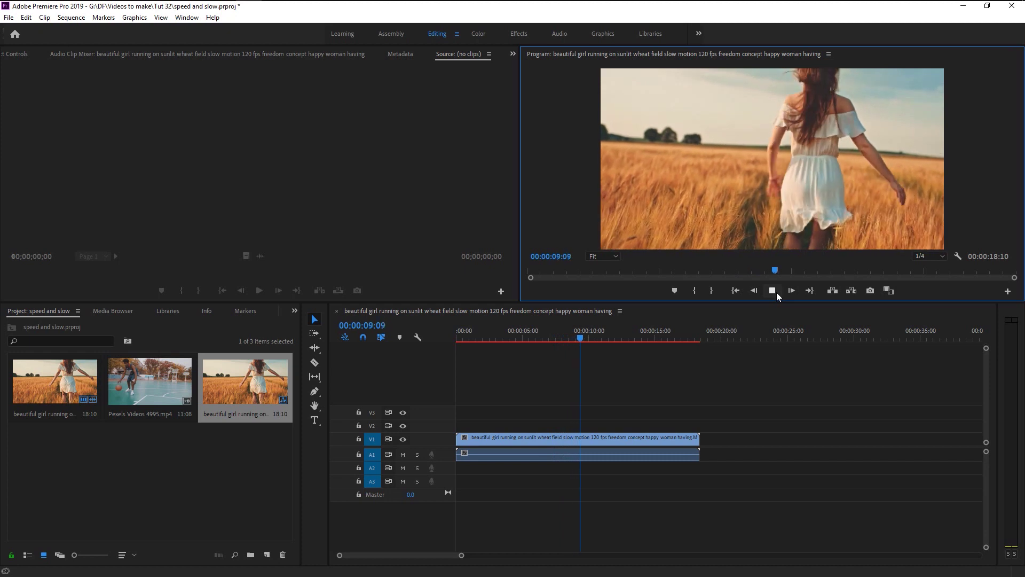
pyautogui.click(777, 293)
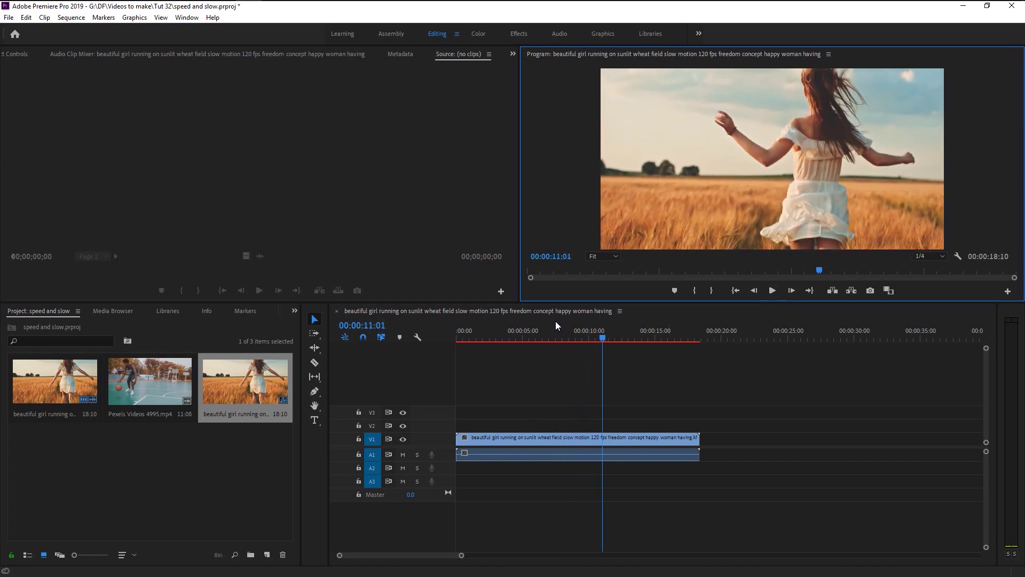
pyautogui.moveTo(556, 336); pyautogui.dragTo(529, 422)
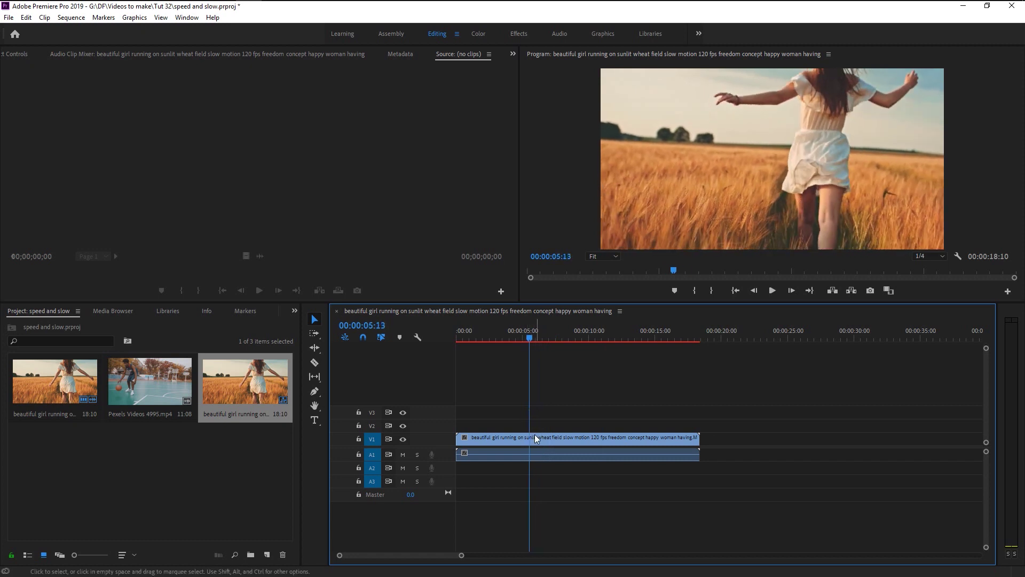
# Cut the wheat-field clip at 00:00:05:13 and 00:00:08:20, then move the last piece to about 20 seconds.
pyautogui.click(315, 363)
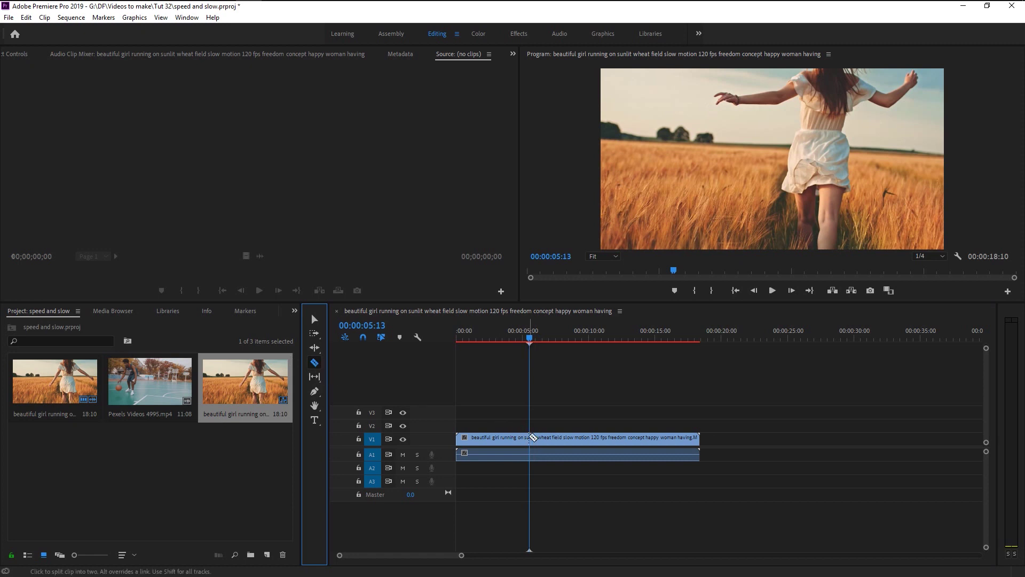
pyautogui.click(531, 437)
pyautogui.press('v')
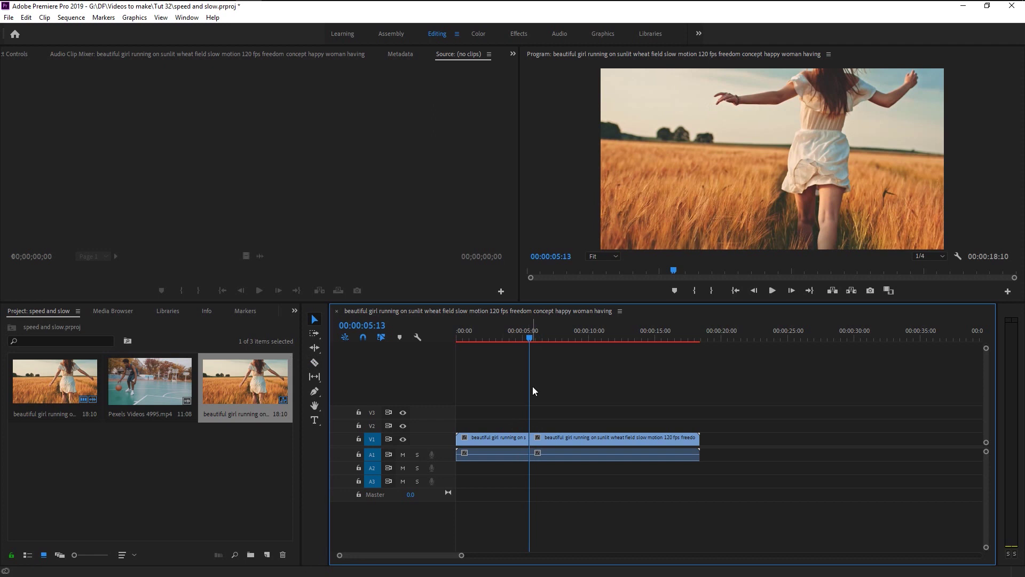
pyautogui.press('space')
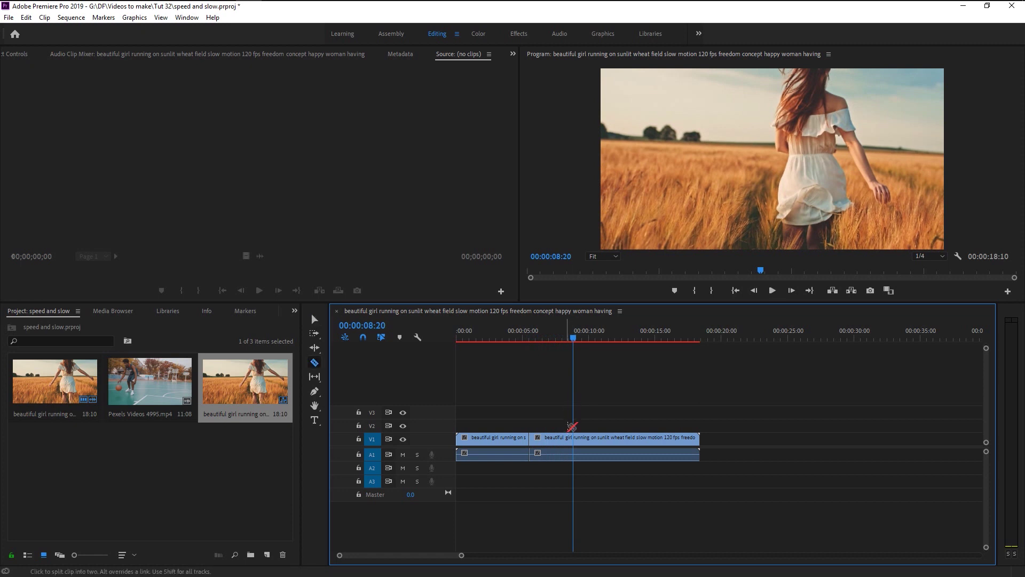
pyautogui.click(575, 439)
pyautogui.press('v')
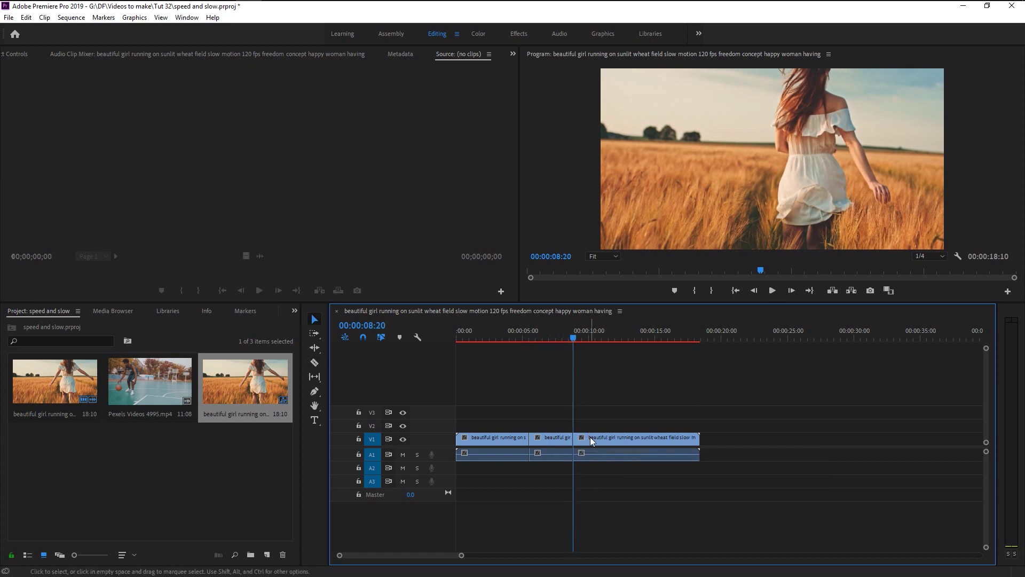
pyautogui.click(591, 437)
pyautogui.moveTo(591, 437); pyautogui.dragTo(742, 437)
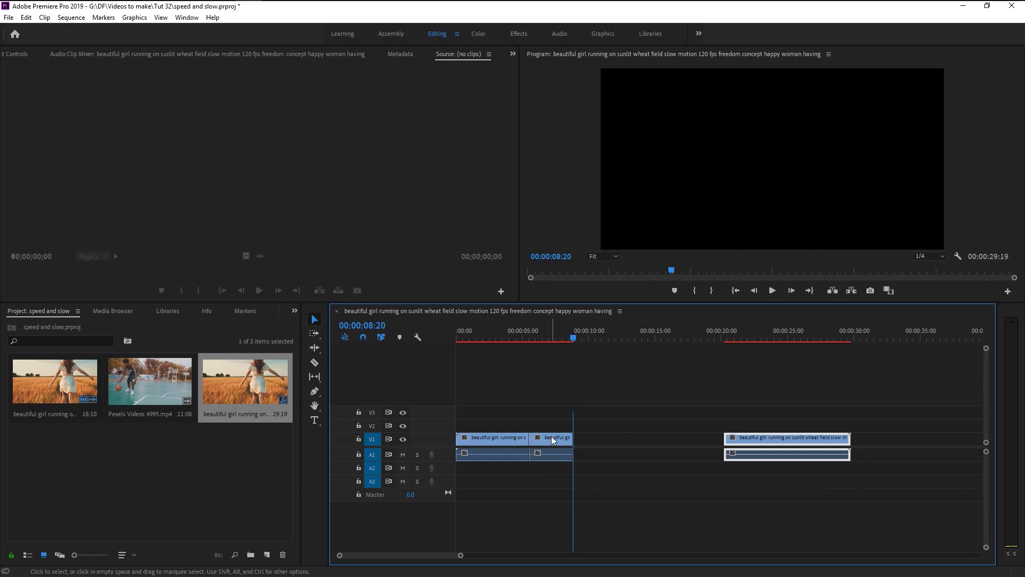
# Unlink and relink the middle wheat-field piece's audio, then bring up the piece's context menu.
pyautogui.click(551, 436)
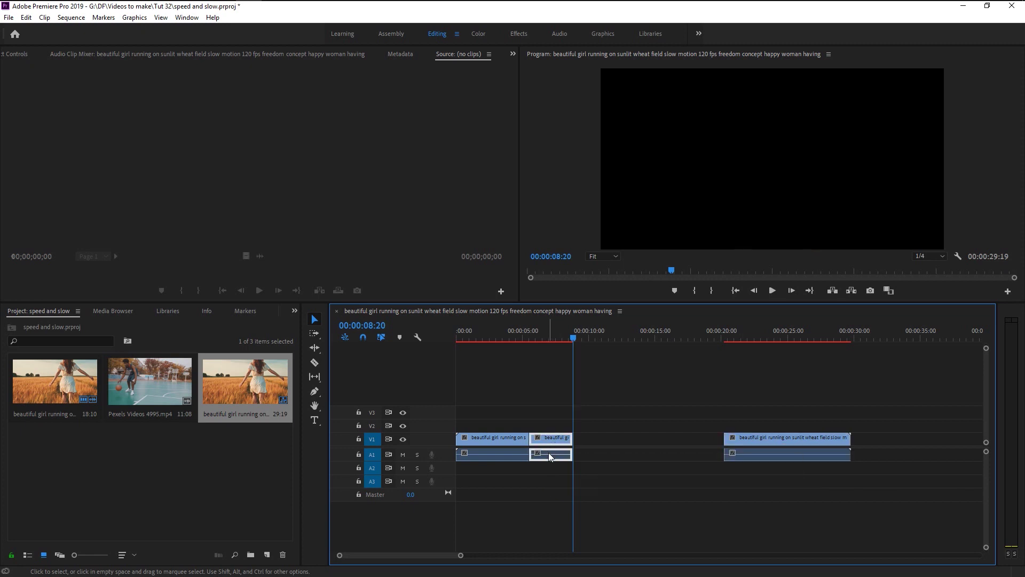
pyautogui.rightClick(550, 442)
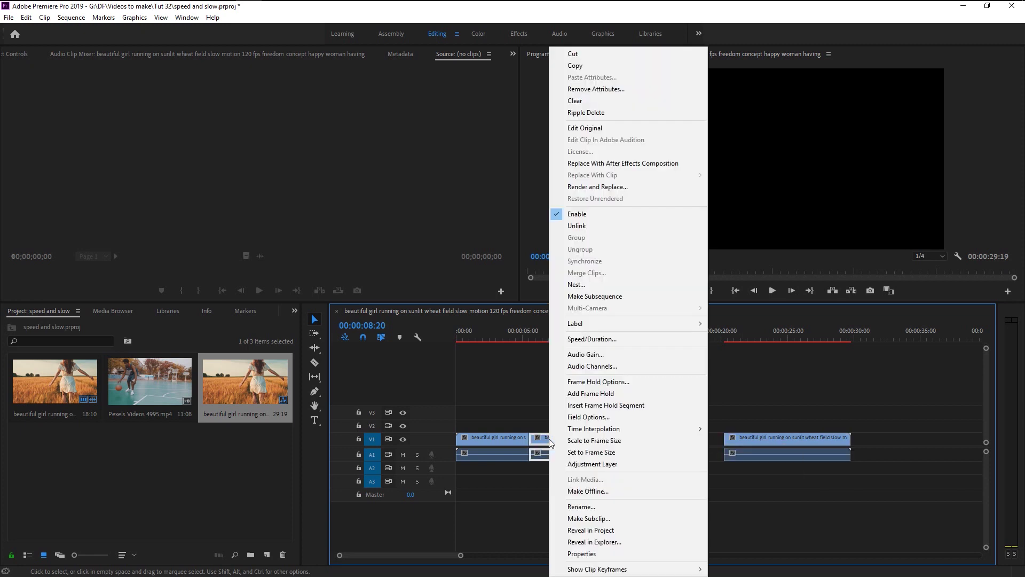
pyautogui.click(595, 226)
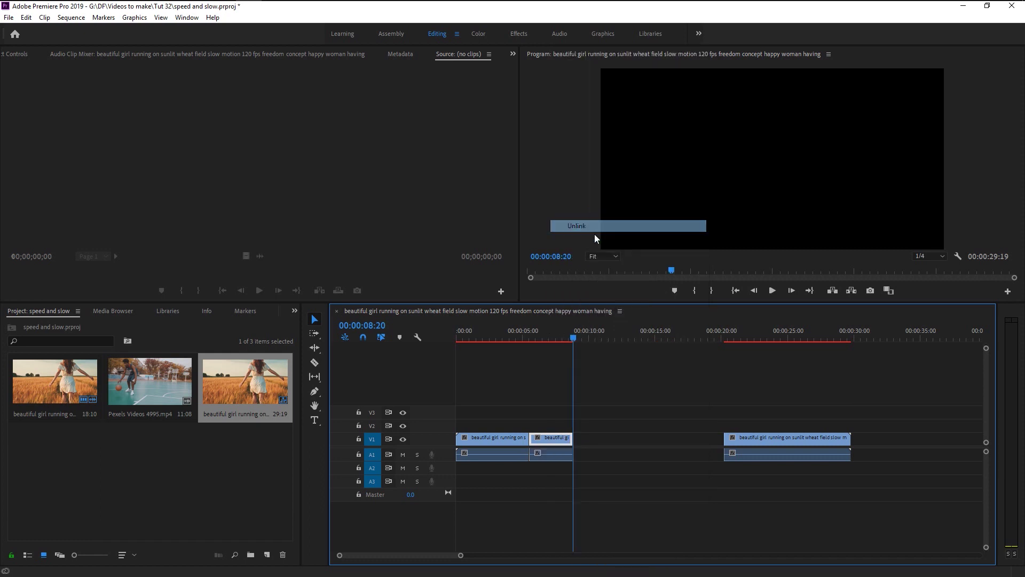
pyautogui.click(544, 450)
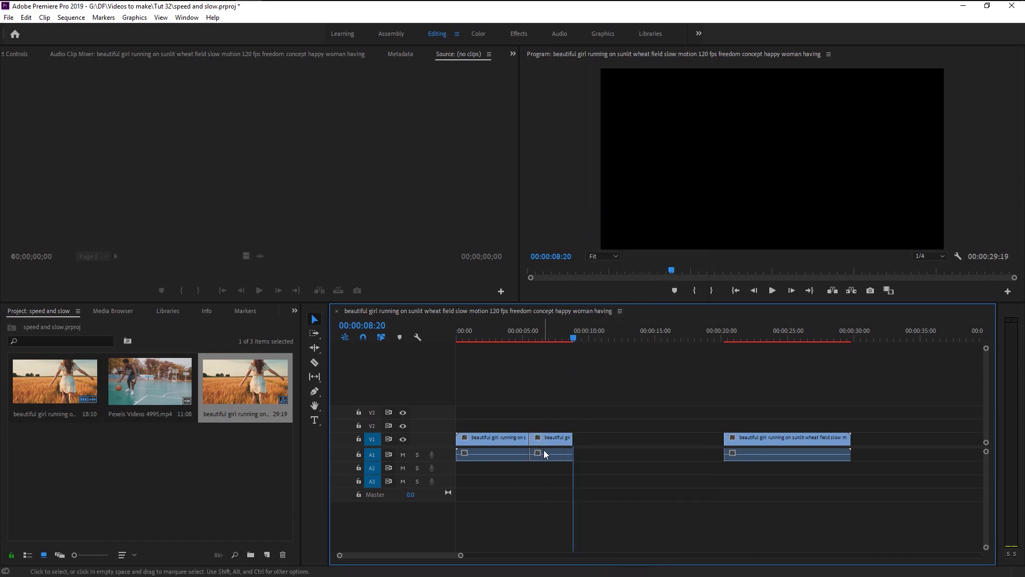
pyautogui.click(544, 451)
pyautogui.rightClick(550, 450)
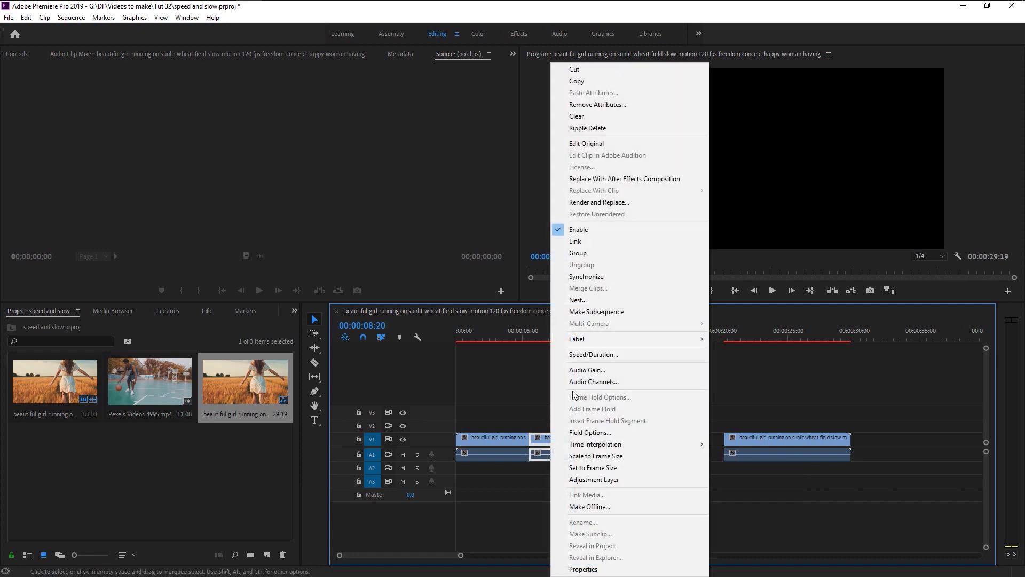
pyautogui.click(576, 241)
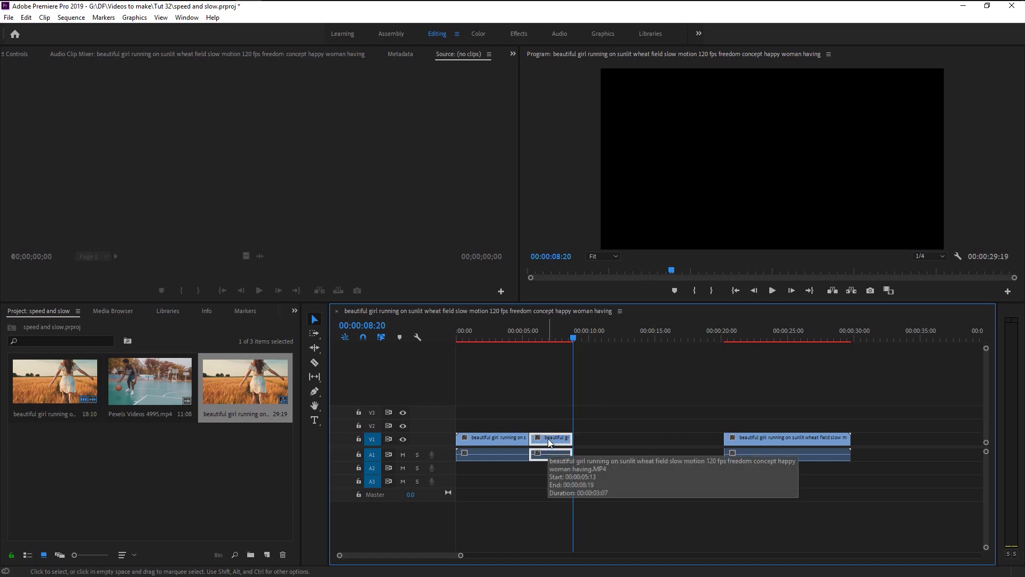
pyautogui.rightClick(550, 441)
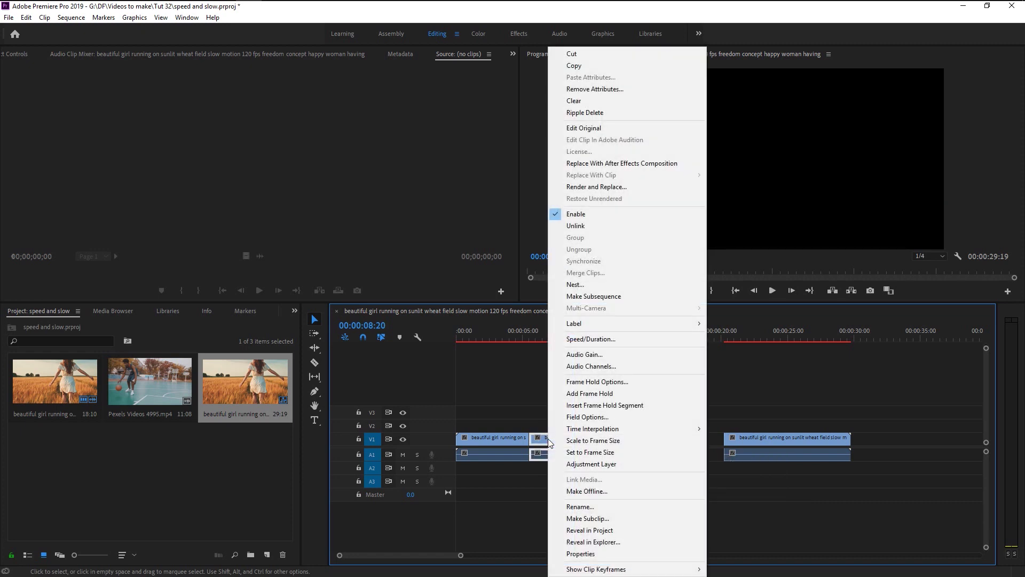
# Set the middle wheat-field piece to 200% speed and preview the sped-up section.
pyautogui.click(609, 339)
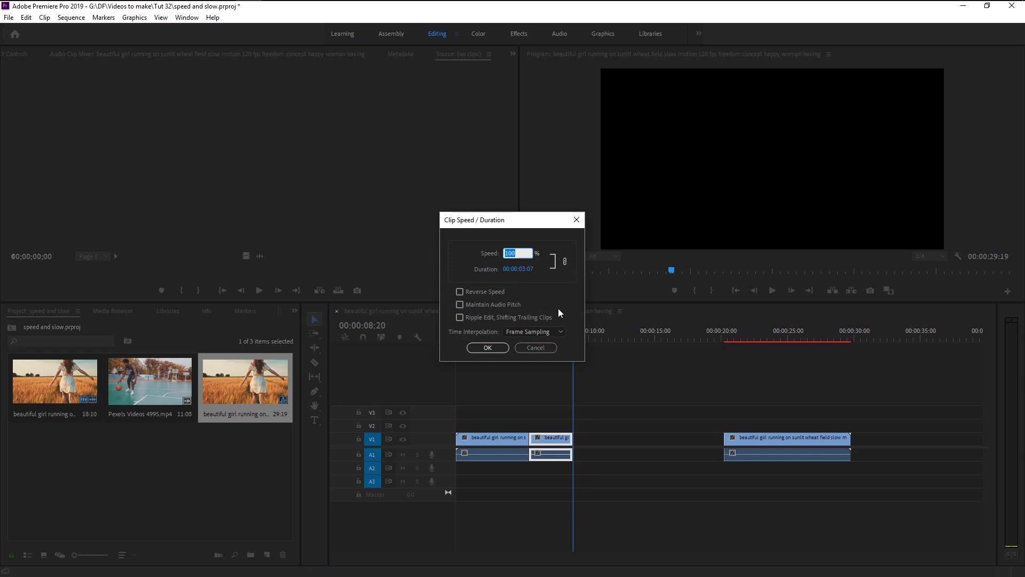
pyautogui.write('2')
pyautogui.click(488, 348)
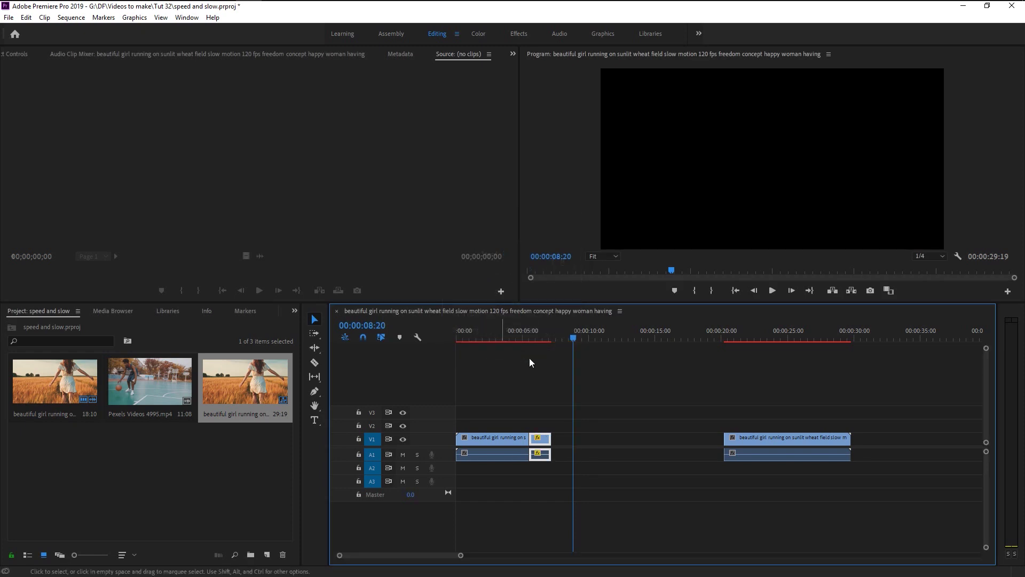
pyautogui.press('space')
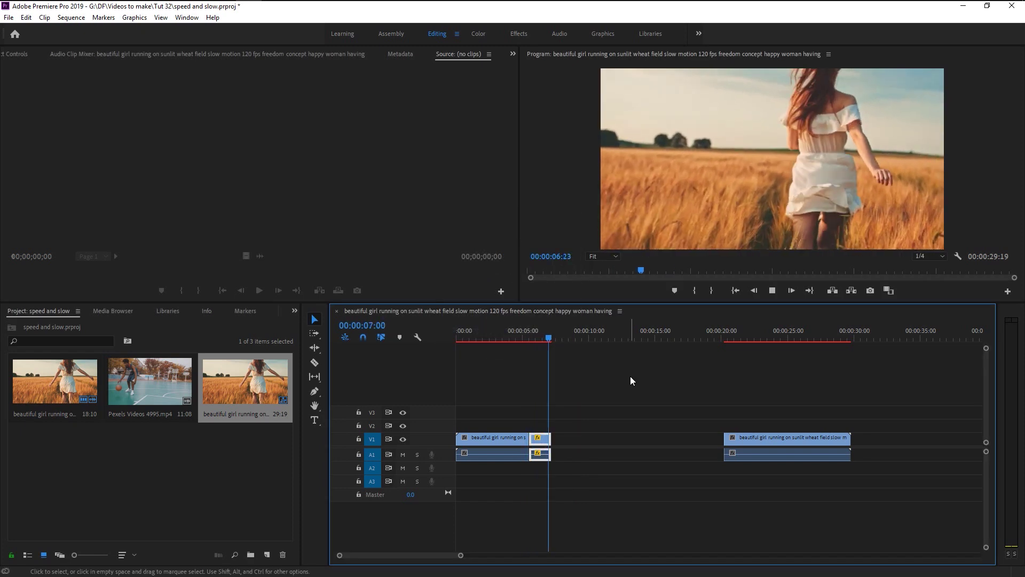
pyautogui.click(537, 337)
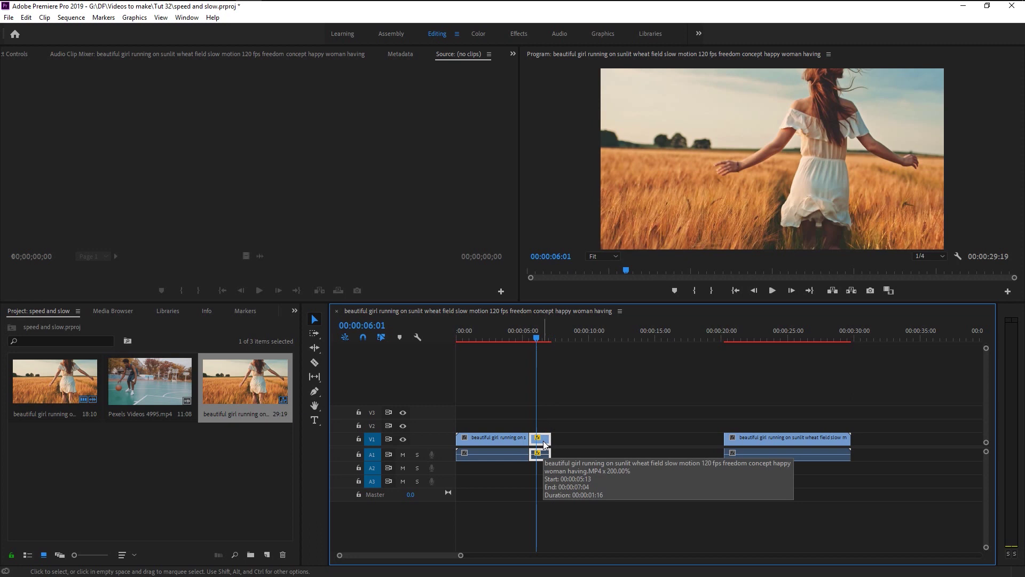
# Raise the middle piece's speed to 500% with Ctrl+R.
pyautogui.hotkey('ctrl', 'r')
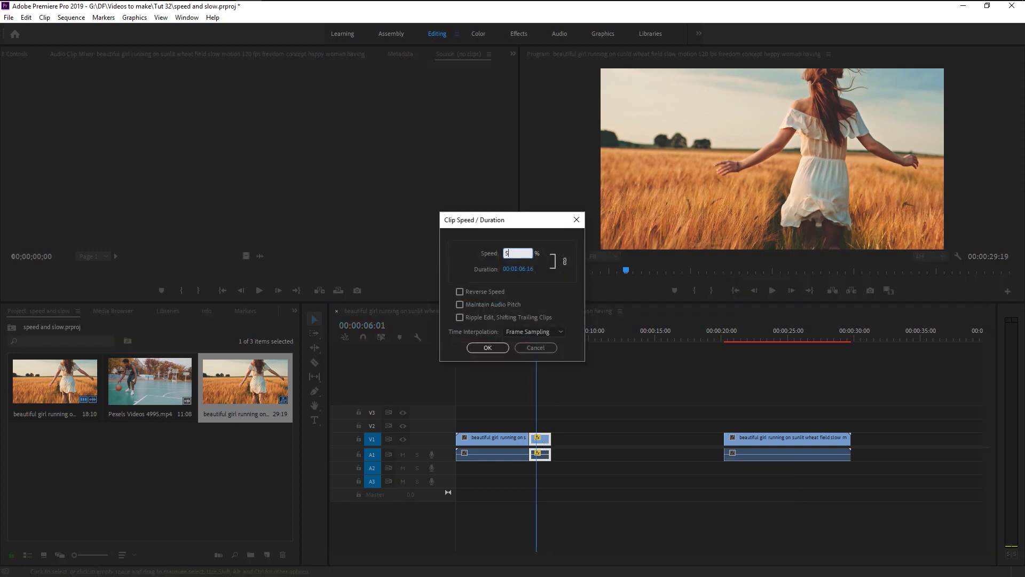
pyautogui.write('500')
pyautogui.press('Return')
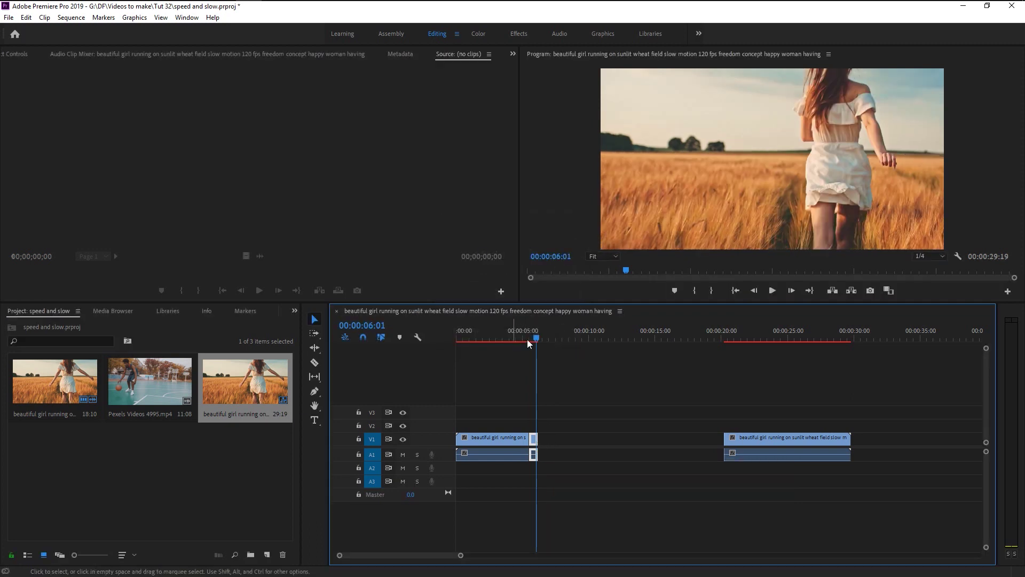
# Ripple-delete the gap before the last piece and play the closed-up sequence from about 5 seconds.
pyautogui.click(603, 445)
pyautogui.press('Delete')
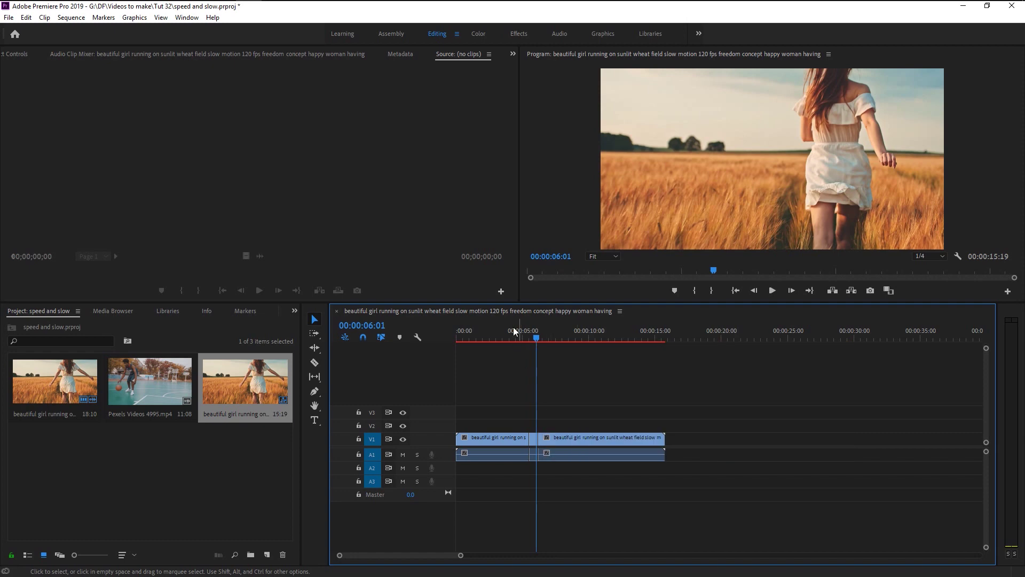
pyautogui.click(512, 332)
pyautogui.press('space')
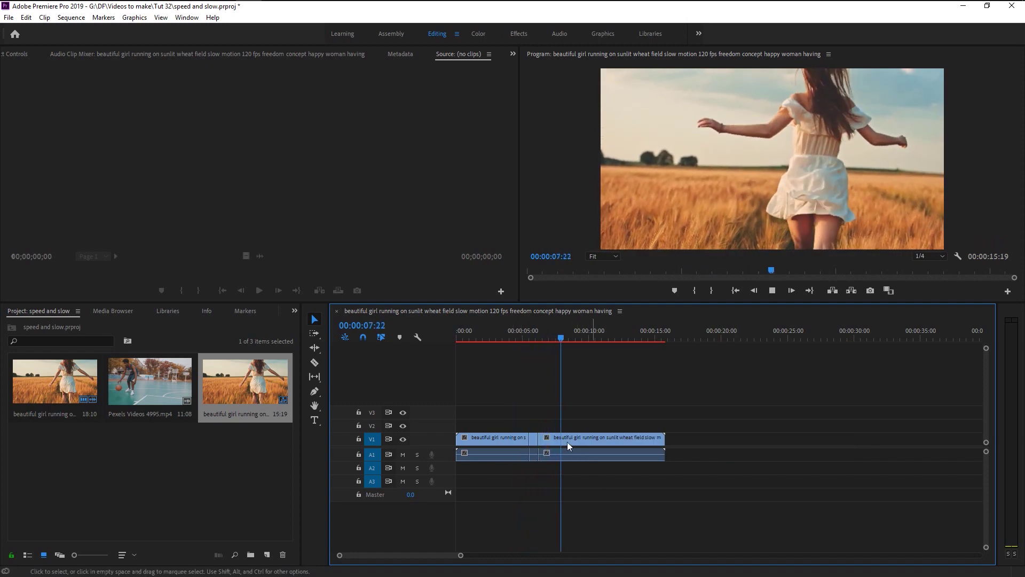
pyautogui.press('space')
pyautogui.click(525, 339)
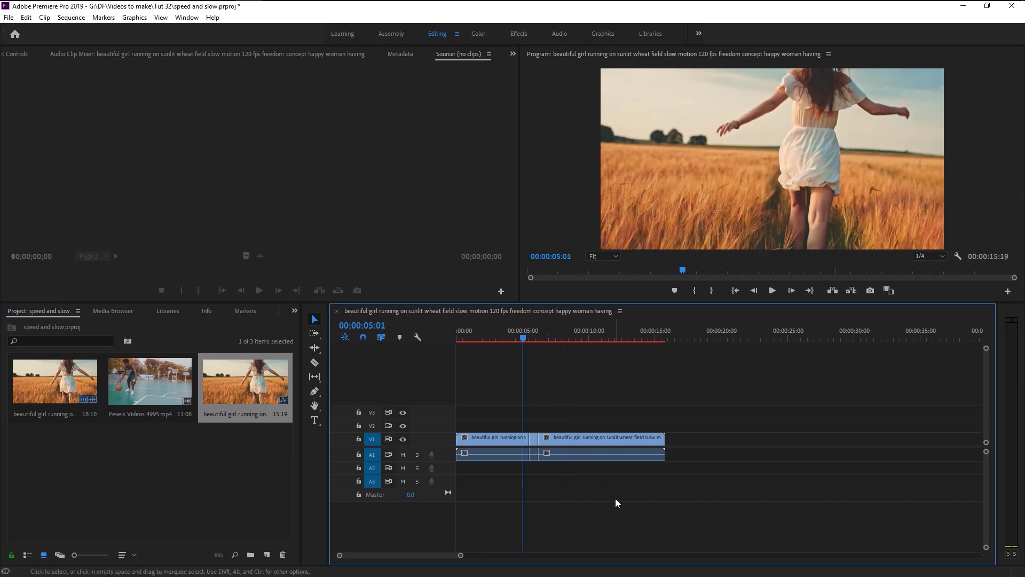
pyautogui.press('space')
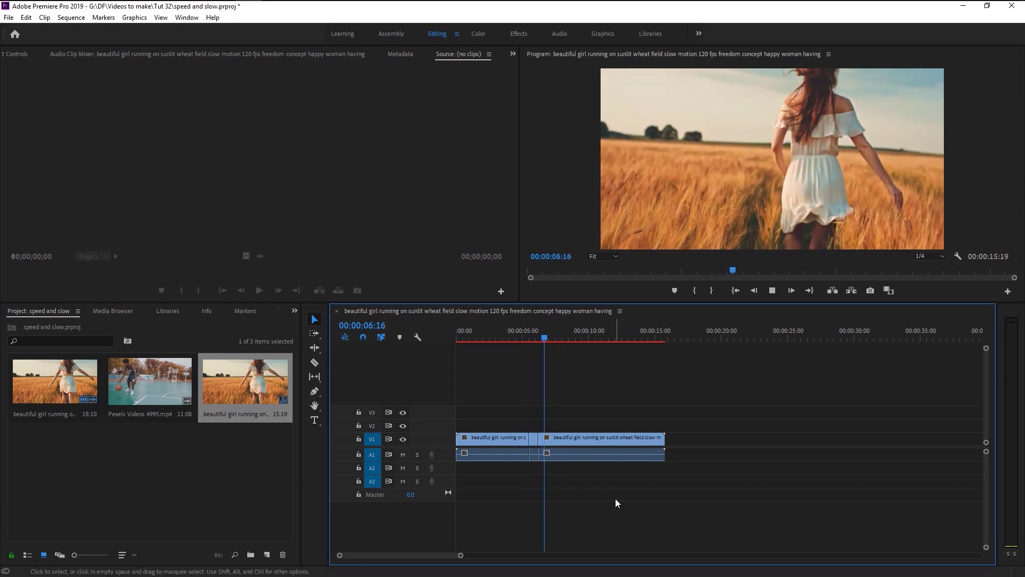
# Move the last piece to about 22 seconds, slow the short middle clip to 50%, and preview it.
pyautogui.moveTo(574, 443); pyautogui.dragTo(783, 445)
pyautogui.click(535, 437)
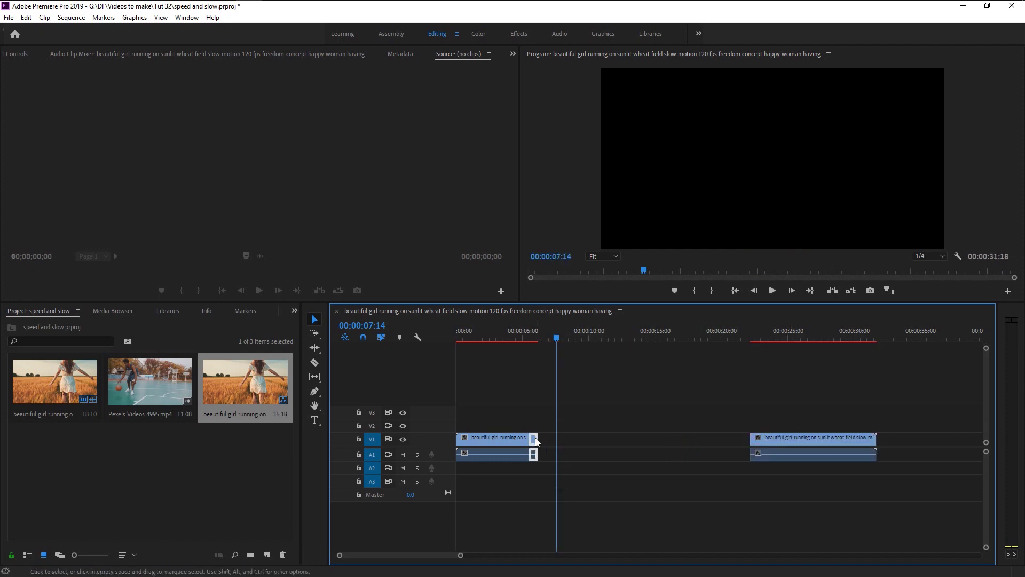
pyautogui.rightClick(535, 437)
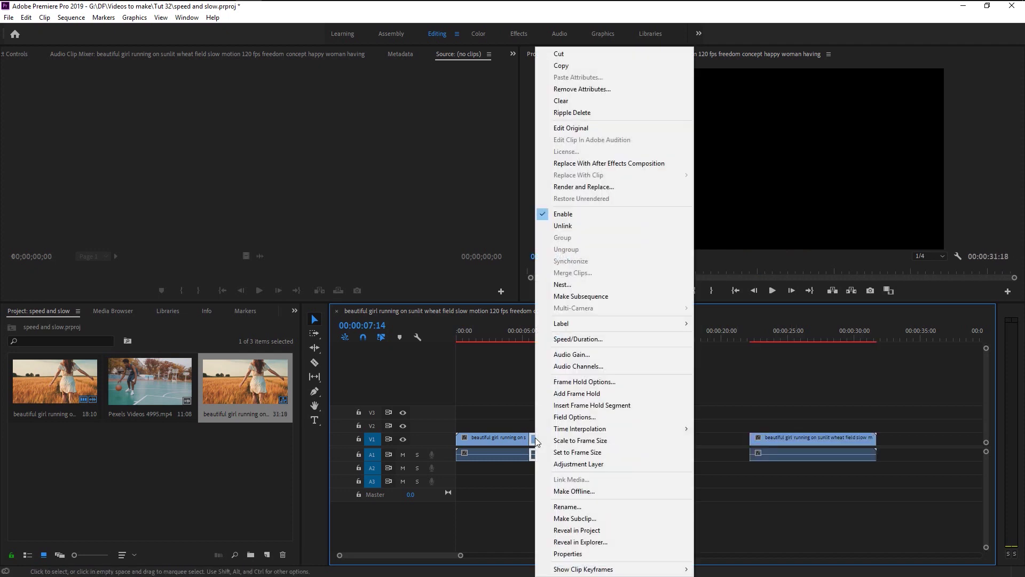
pyautogui.click(601, 339)
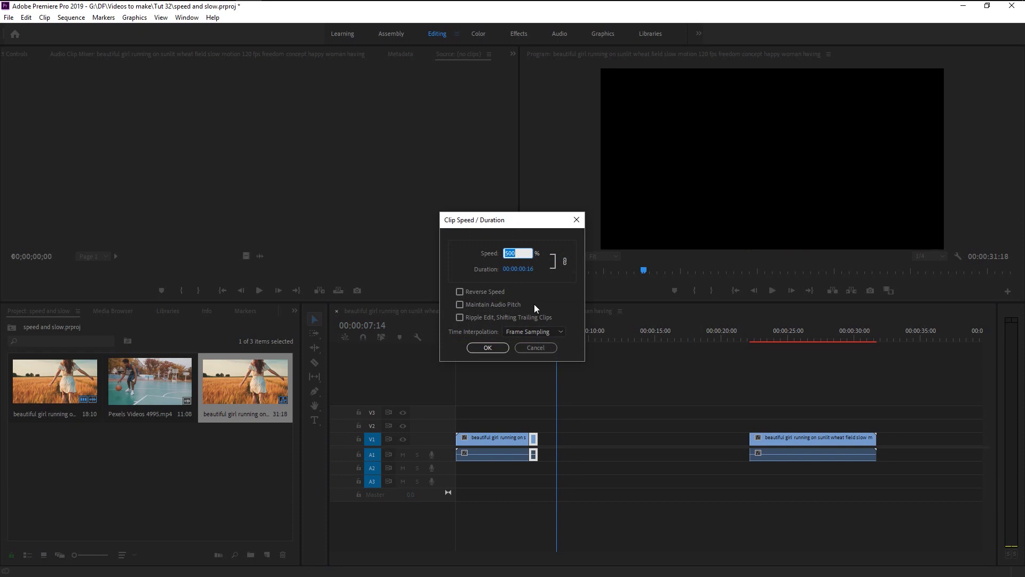
pyautogui.write('5')
pyautogui.press('Return')
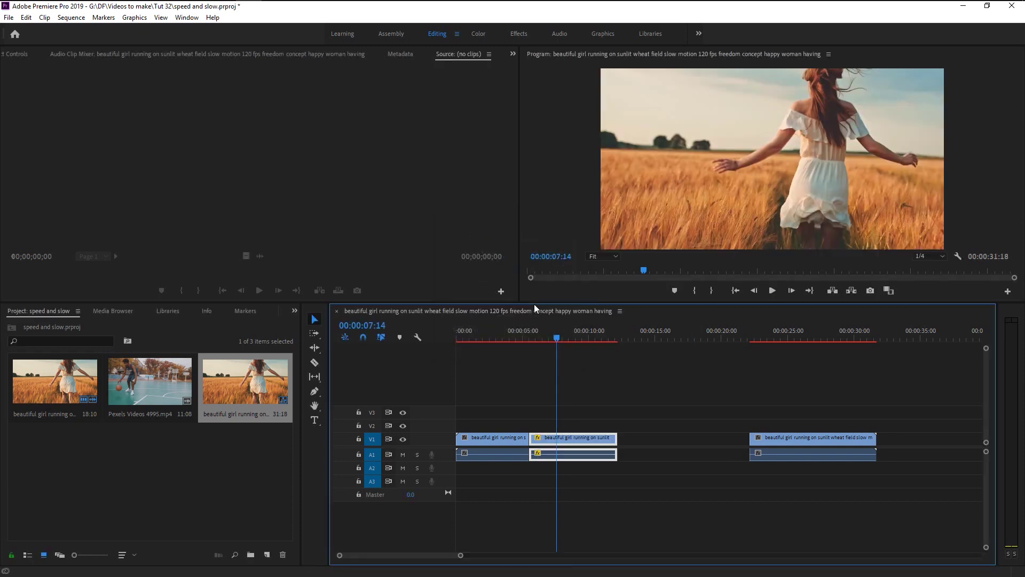
pyautogui.click(520, 337)
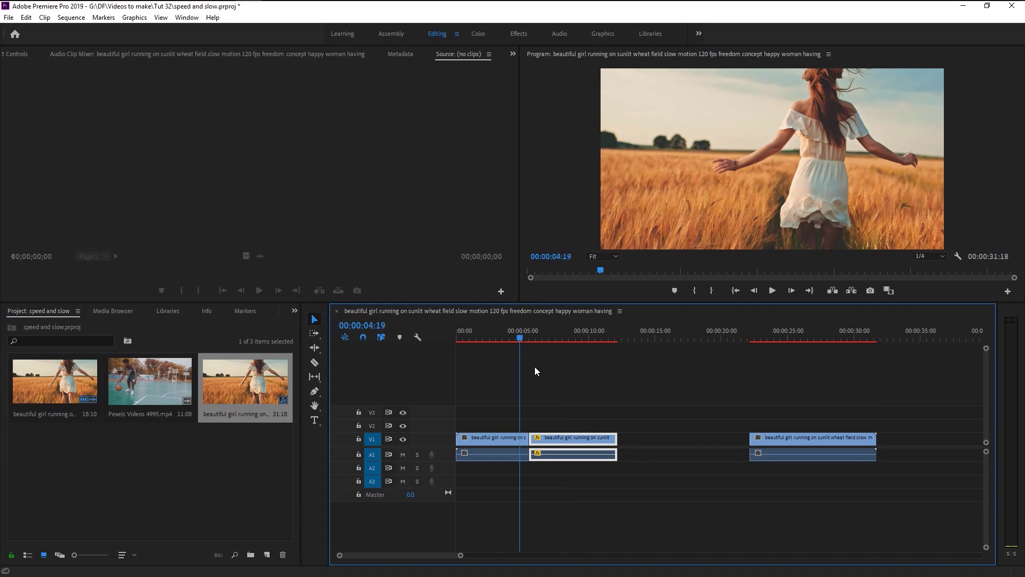
pyautogui.press('space')
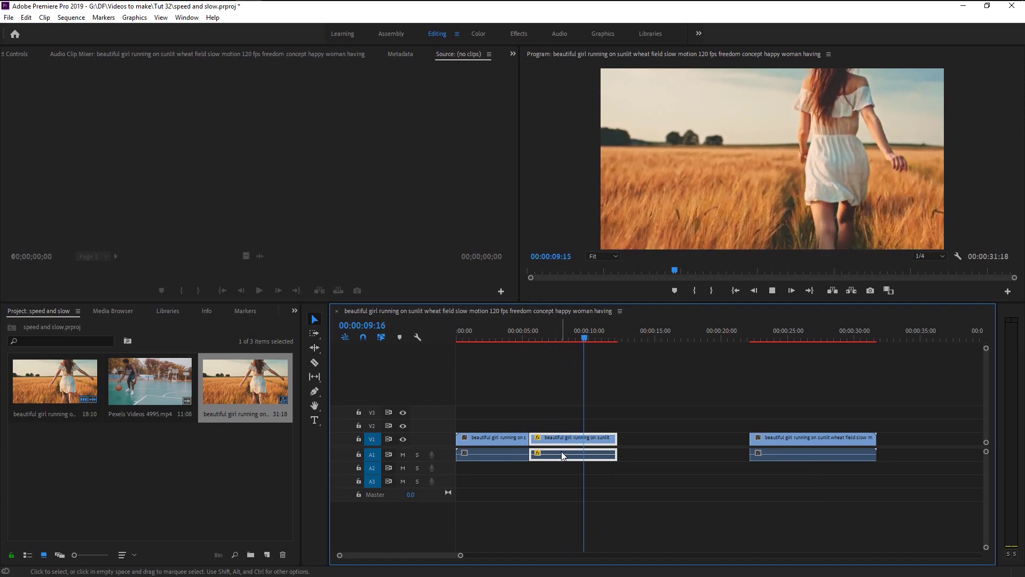
pyautogui.press('space')
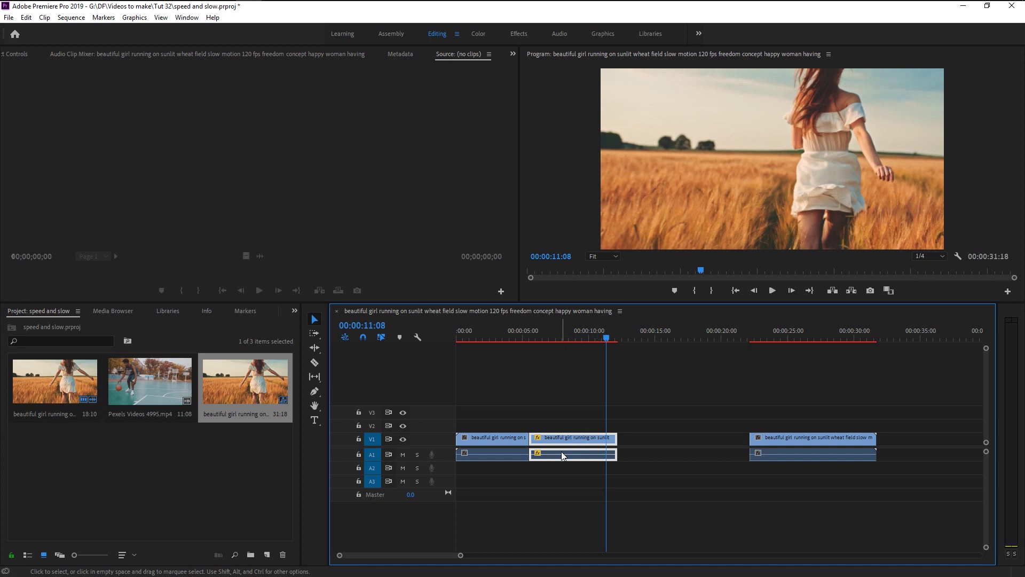
# Slow the middle clip further to 20% speed and play the result.
pyautogui.hotkey('ctrl', 'r')
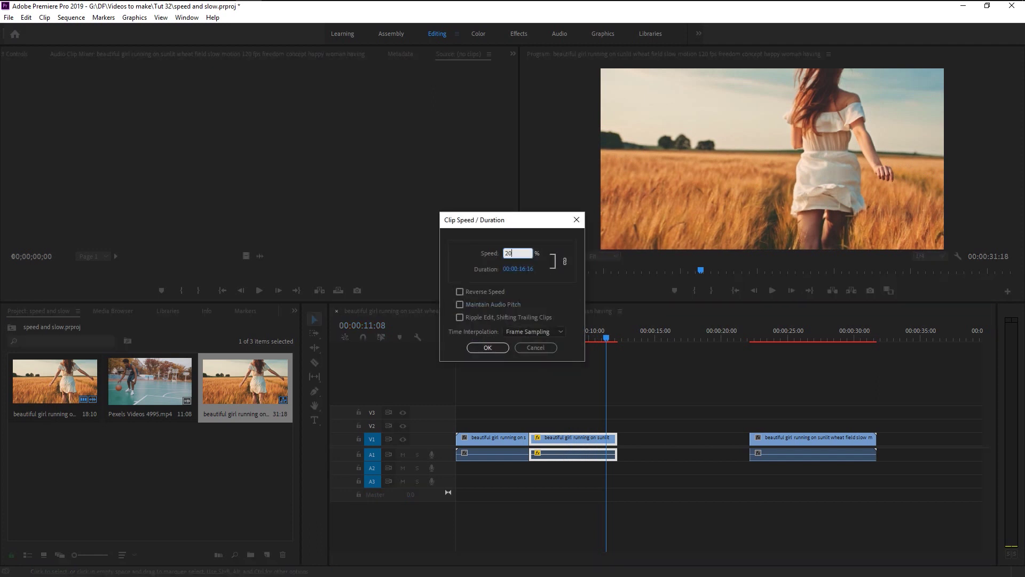
pyautogui.press('Return')
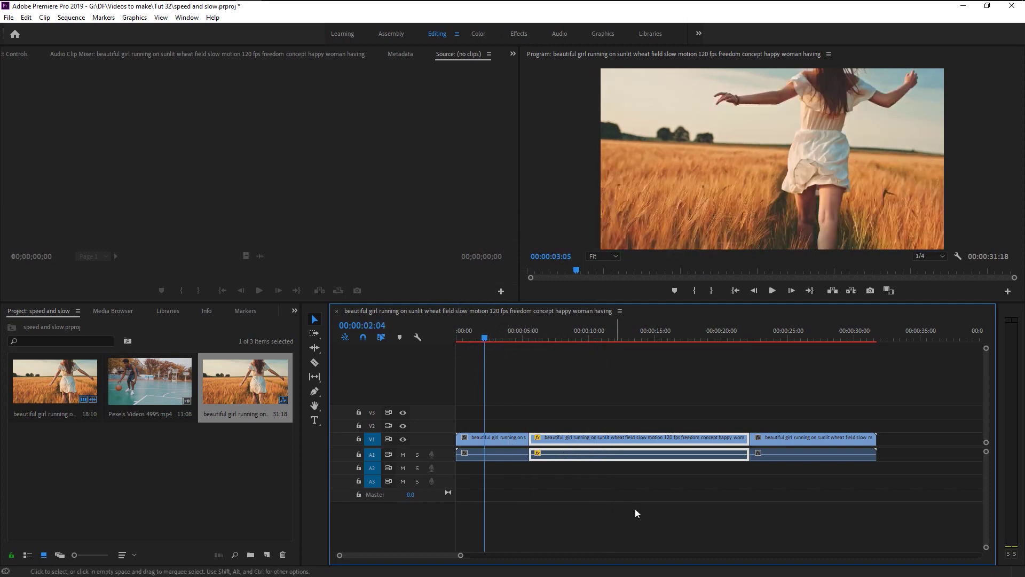
pyautogui.press('space')
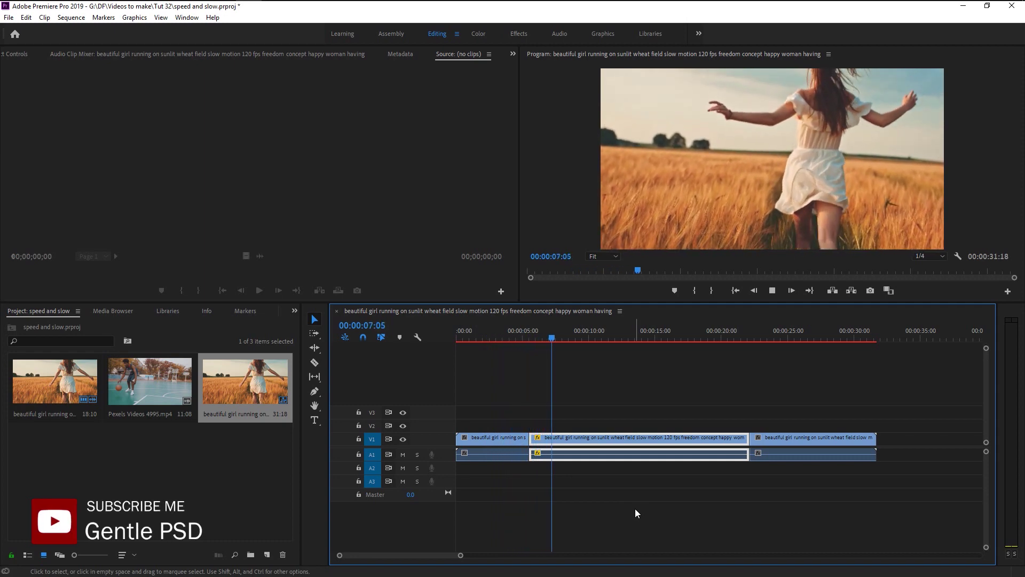
pyautogui.rightClick(572, 438)
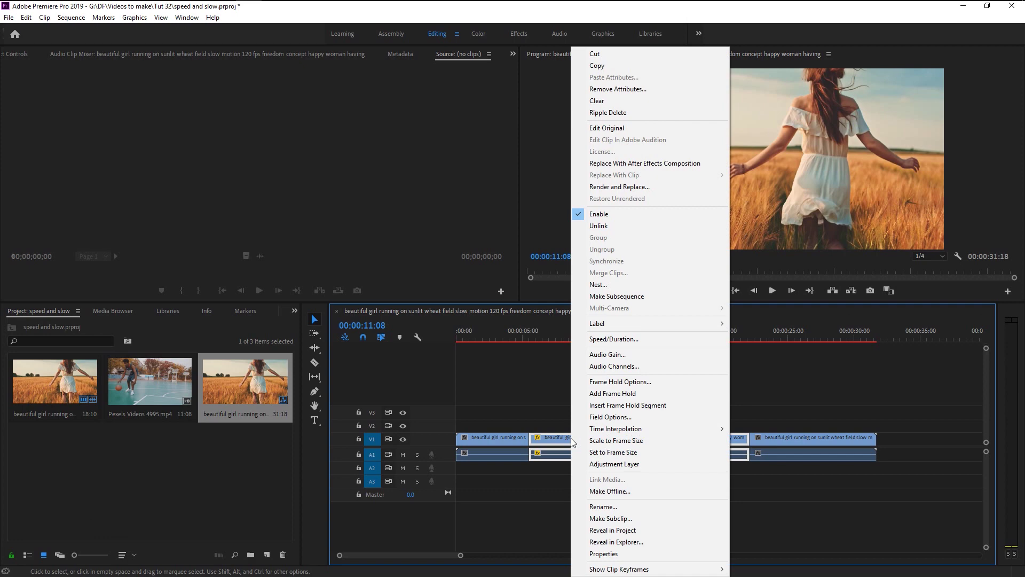
pyautogui.click(607, 553)
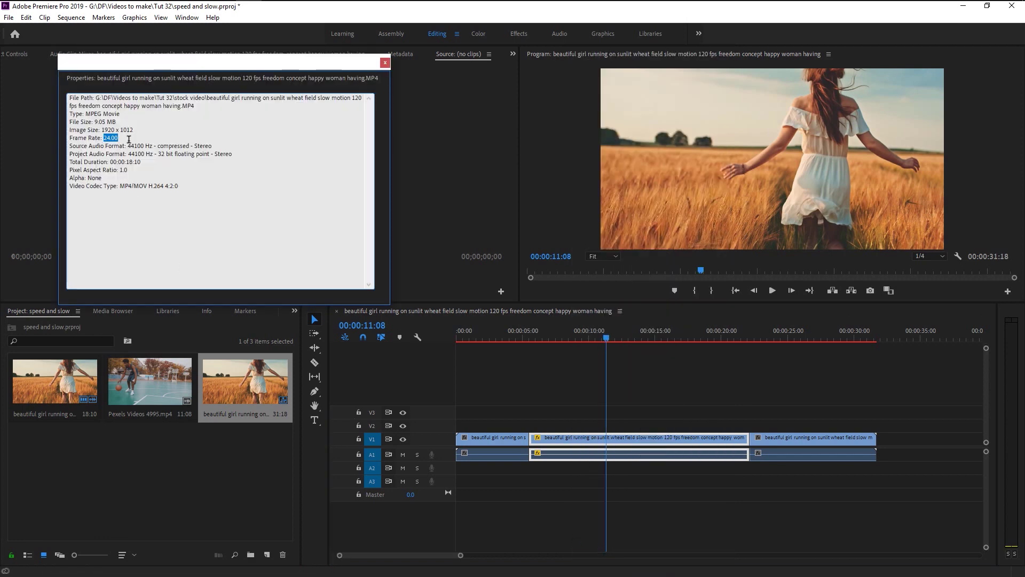
pyautogui.click(162, 142)
pyautogui.click(384, 63)
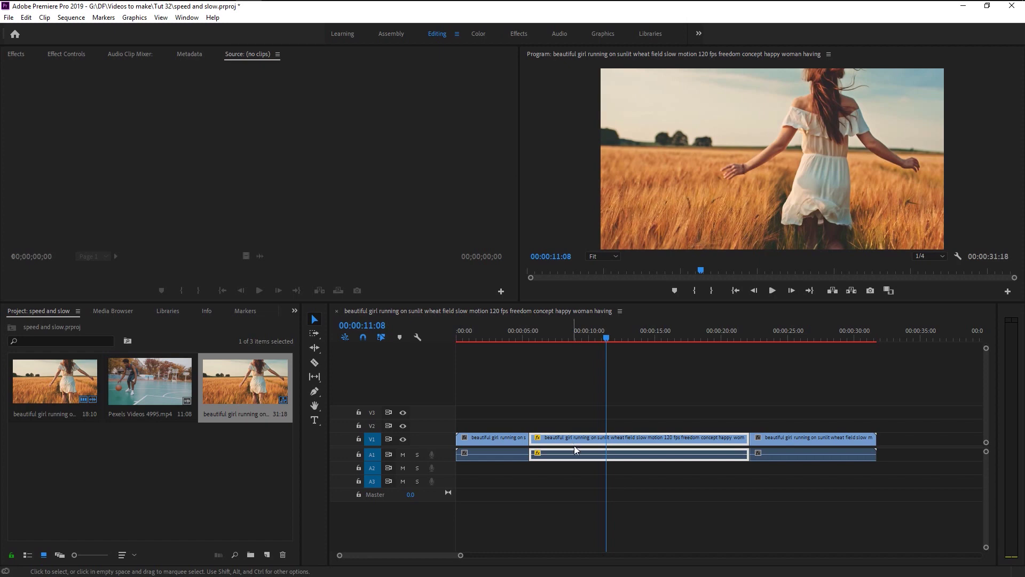
# Undo back to the single 18:10 wheat-field clip and scrub the playhead to about 4 seconds.
pyautogui.hotkey('ctrl', 'z')
pyautogui.hotkey('ctrl', 'z')
pyautogui.hotkey('ctrl', 'z')
pyautogui.hotkey('ctrl', 'z')
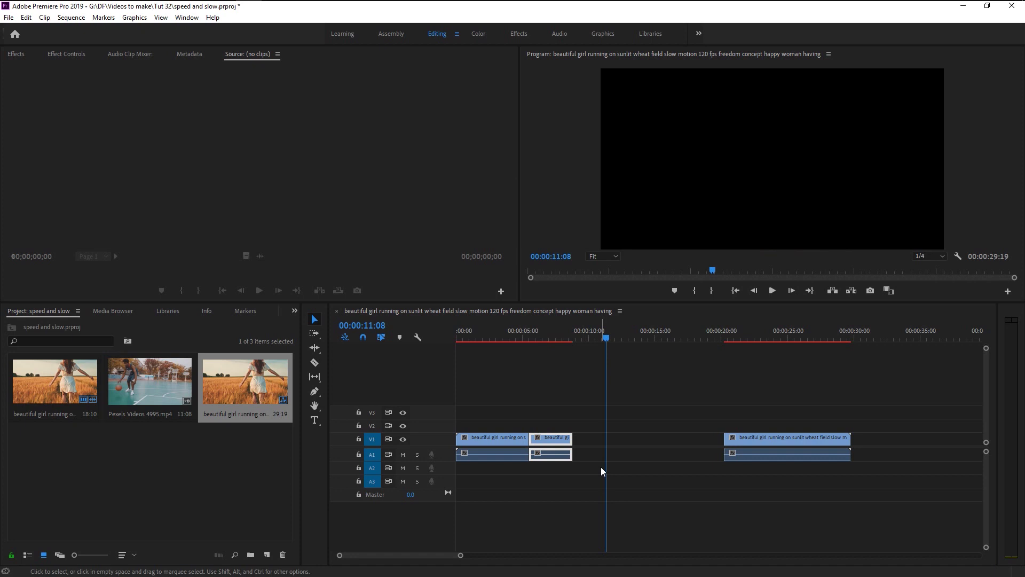
pyautogui.hotkey('ctrl', 'z')
pyautogui.hotkey('ctrl', 'z')
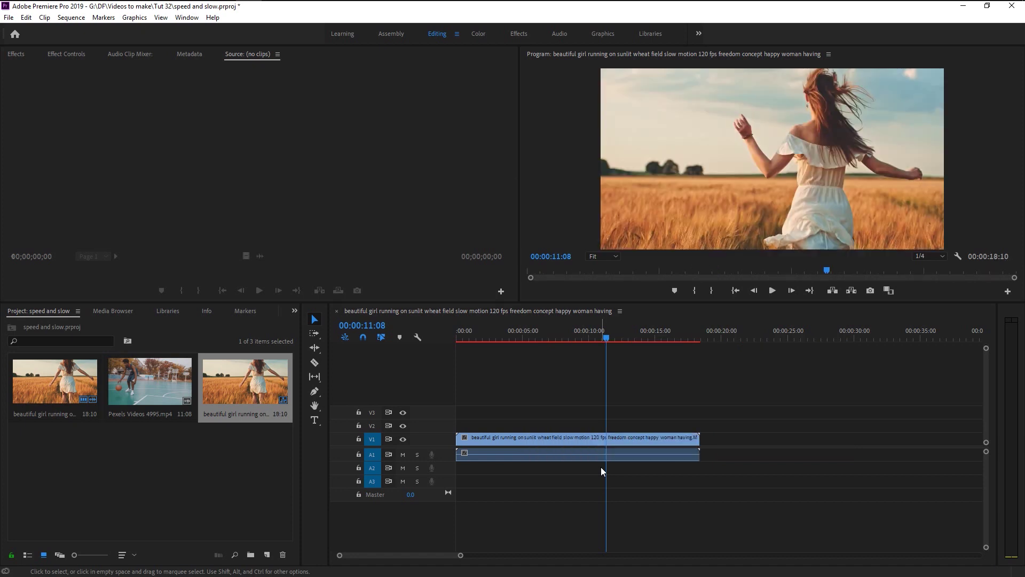
pyautogui.moveTo(511, 334); pyautogui.dragTo(529, 438)
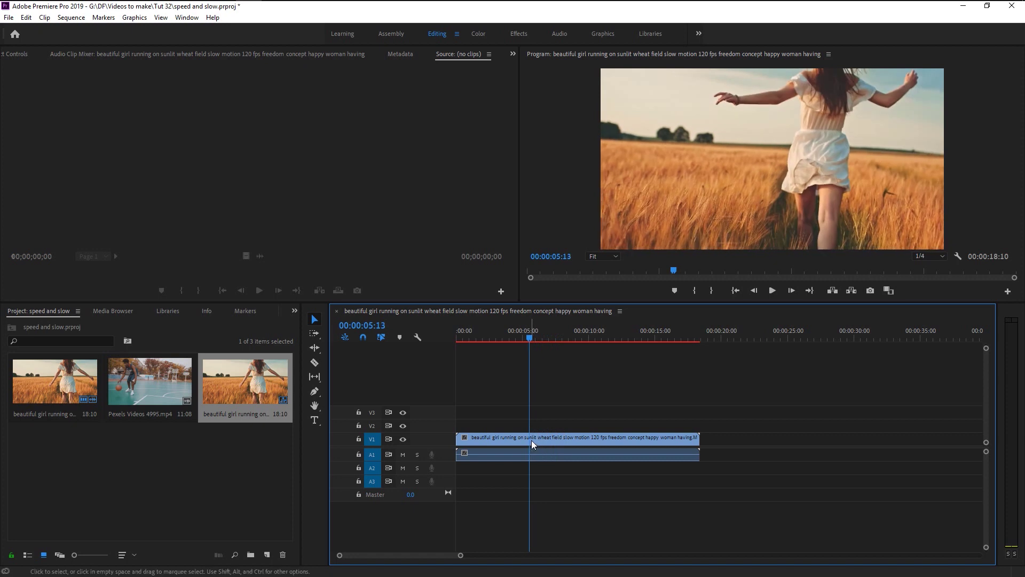
# Zoom in on the wheat-field clip and display its Time Remapping > Speed line.
pyautogui.click(531, 440)
pyautogui.press('=')
pyautogui.scroll(2, 390, 556)
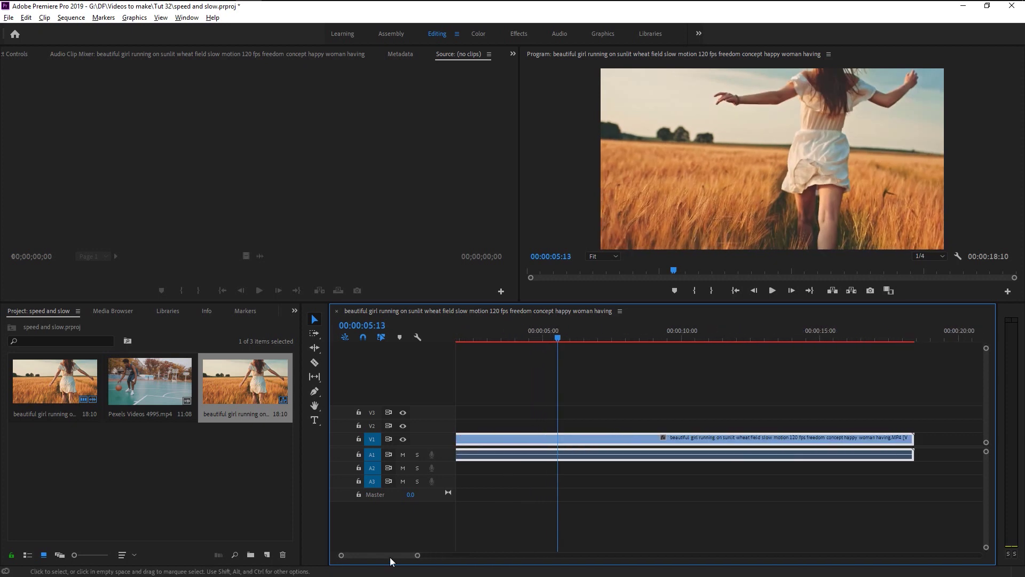
pyautogui.scroll(1, 374, 557)
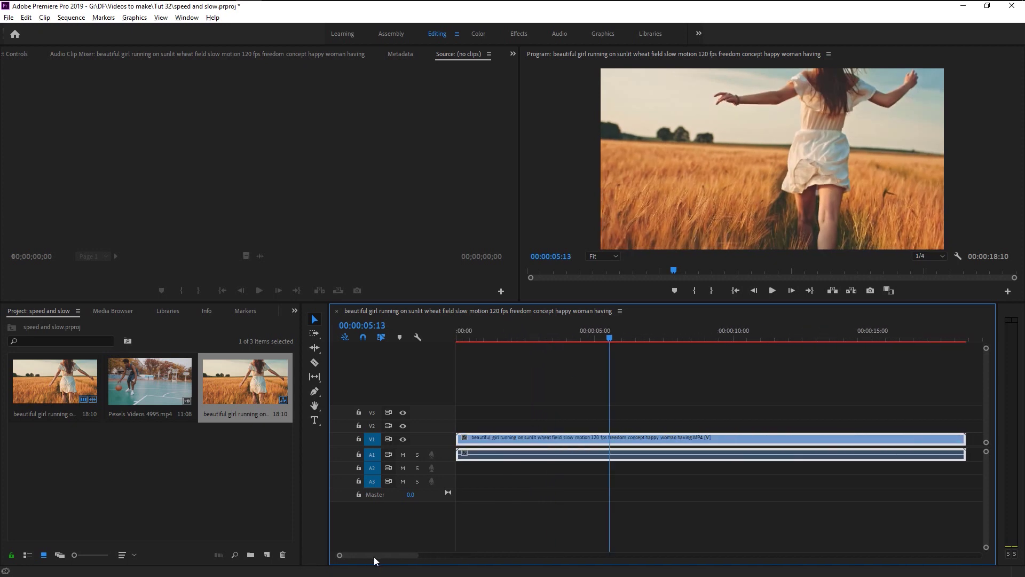
pyautogui.click(464, 439)
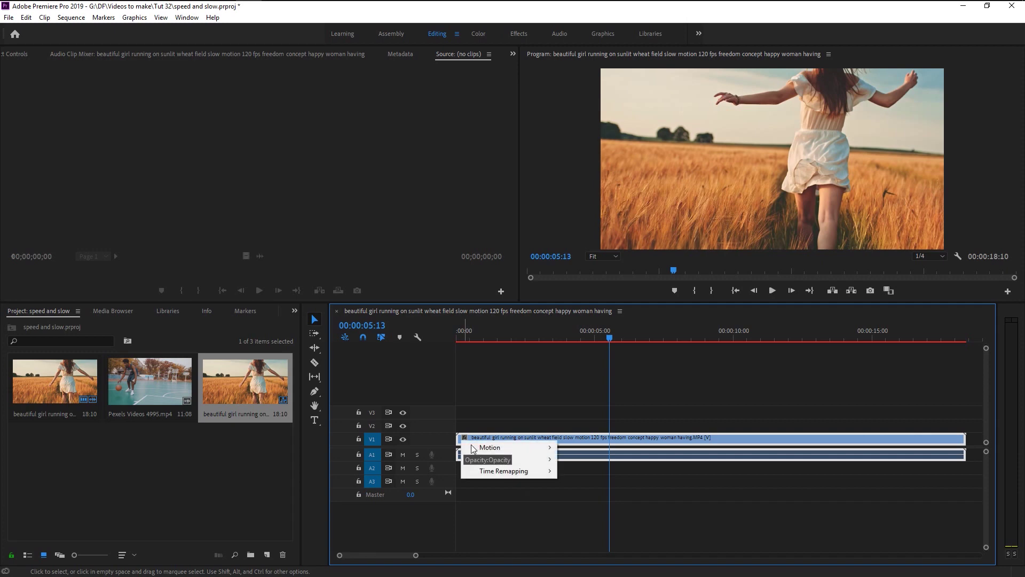
pyautogui.moveTo(539, 470)
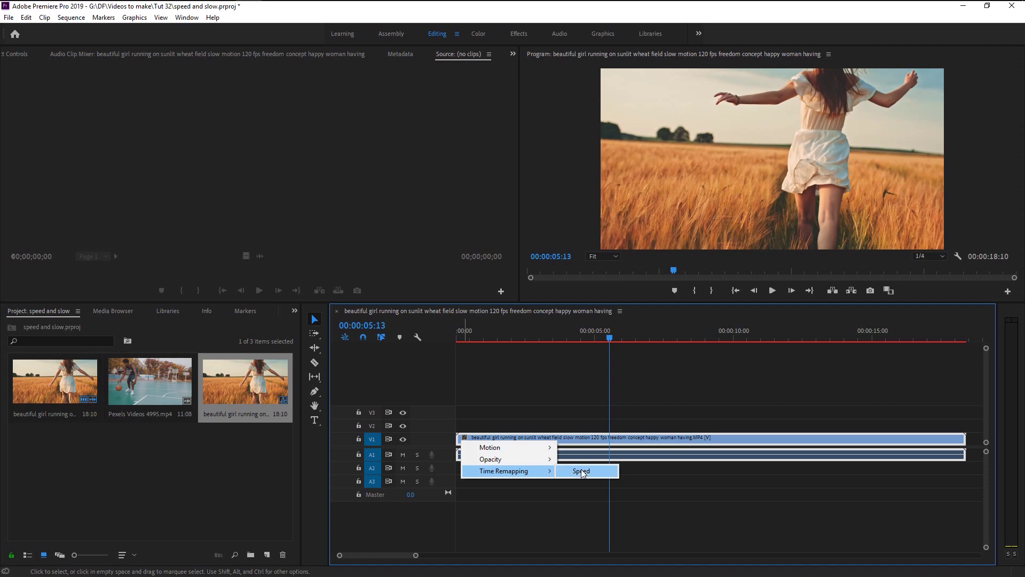
pyautogui.click(581, 470)
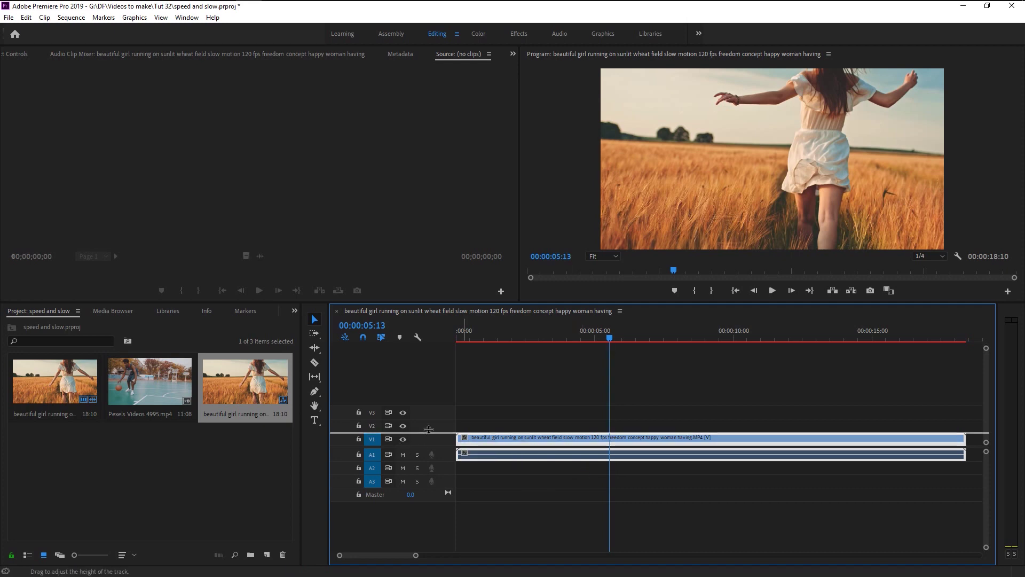
# Enlarge track V1, add two speed keyframes, and raise the middle section to 147%.
pyautogui.moveTo(429, 429); pyautogui.dragTo(430, 376)
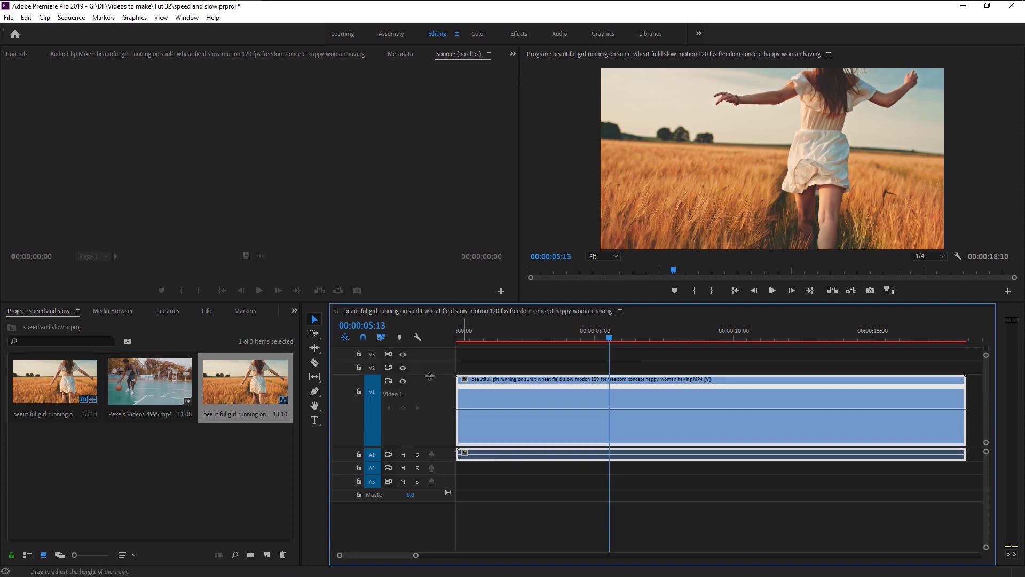
pyautogui.keyDown('ctrl'); pyautogui.click(612, 415); pyautogui.keyUp('ctrl')
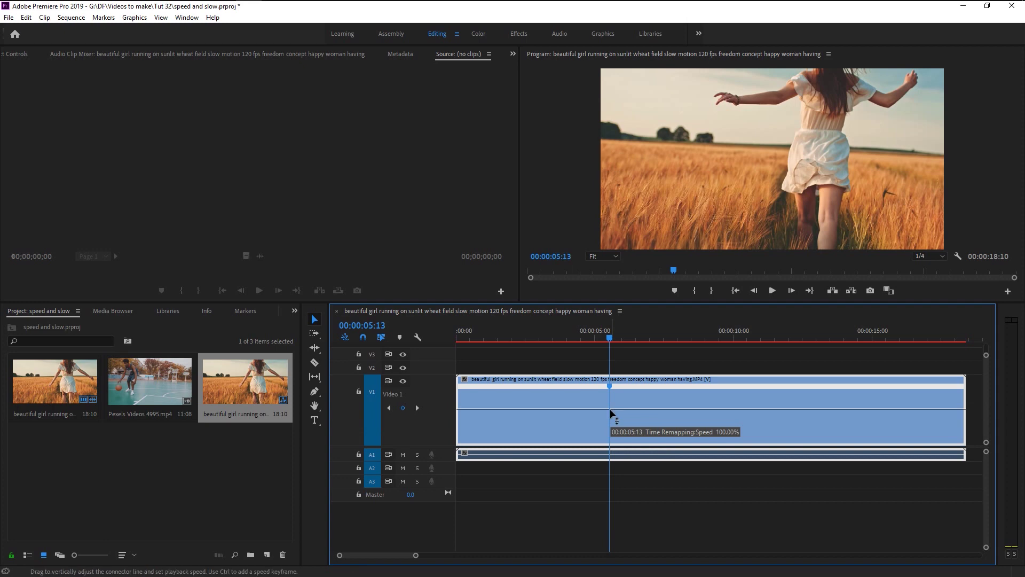
pyautogui.moveTo(617, 341); pyautogui.dragTo(843, 373)
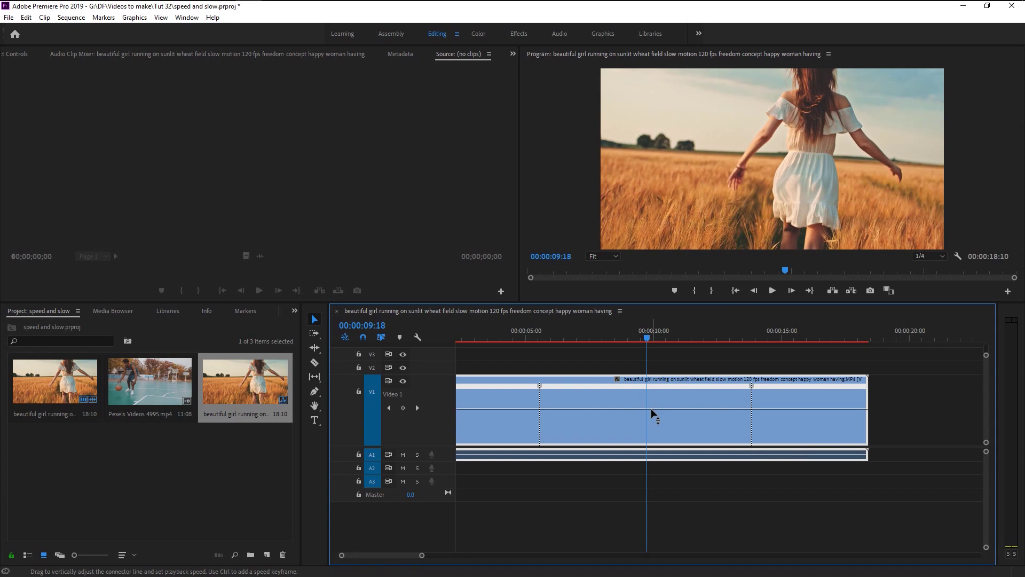
pyautogui.moveTo(651, 408); pyautogui.dragTo(652, 388)
pyautogui.click(545, 332)
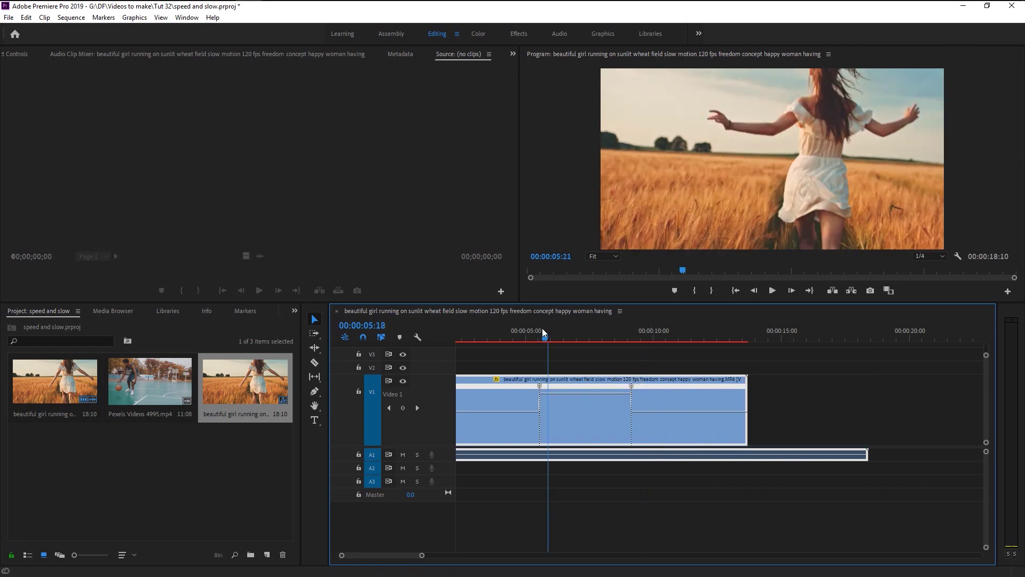
# Preview the ramp, raise the middle section to 252%, and replay it from about 5 seconds.
pyautogui.moveTo(544, 332); pyautogui.dragTo(493, 341)
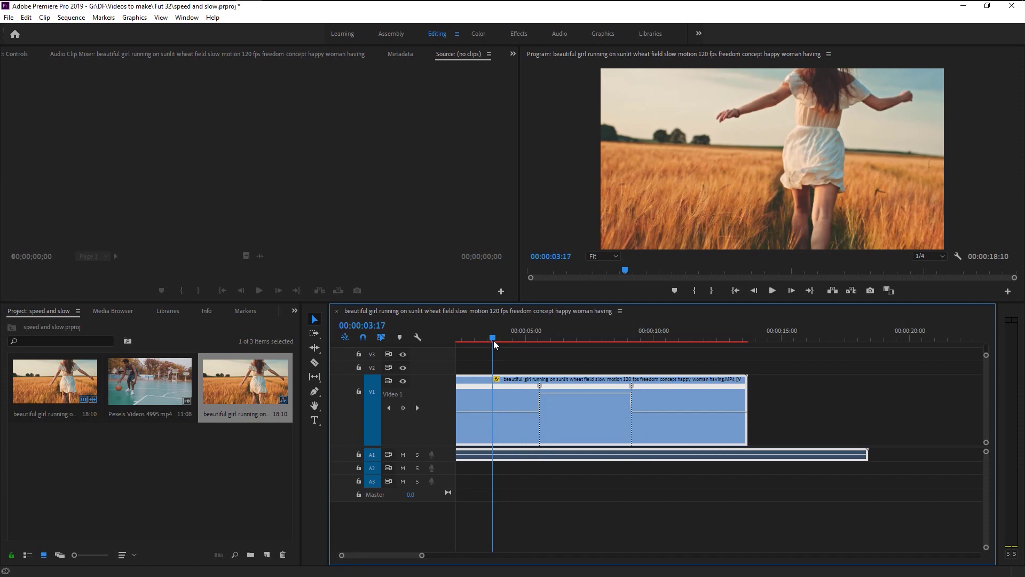
pyautogui.click(772, 291)
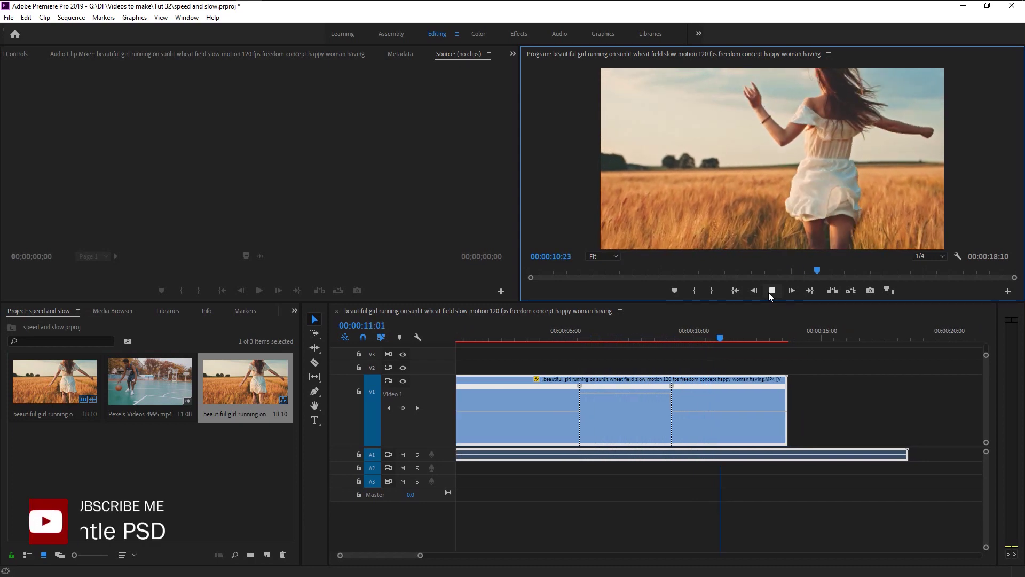
pyautogui.click(771, 291)
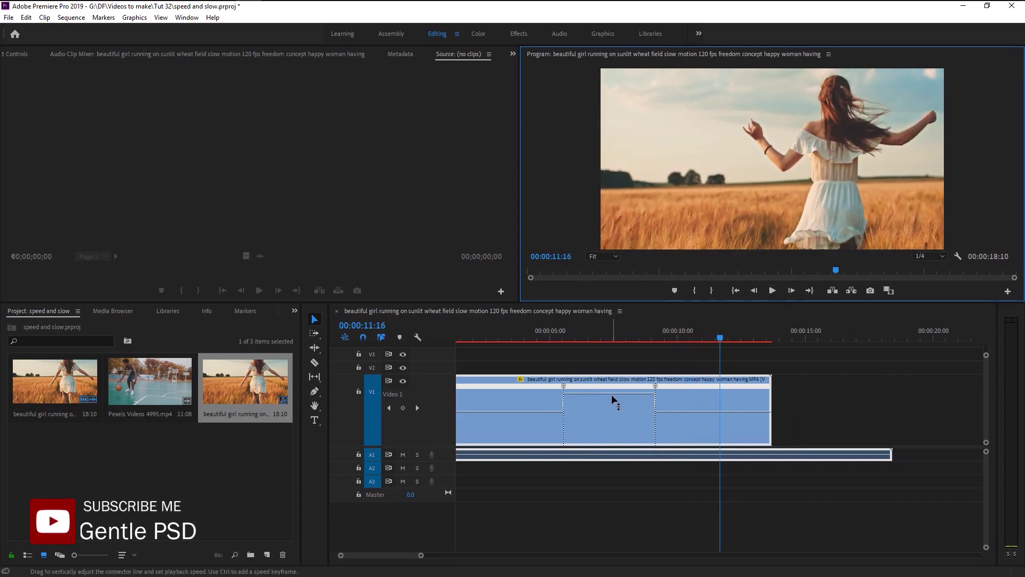
pyautogui.moveTo(614, 400); pyautogui.dragTo(605, 392)
pyautogui.click(549, 328)
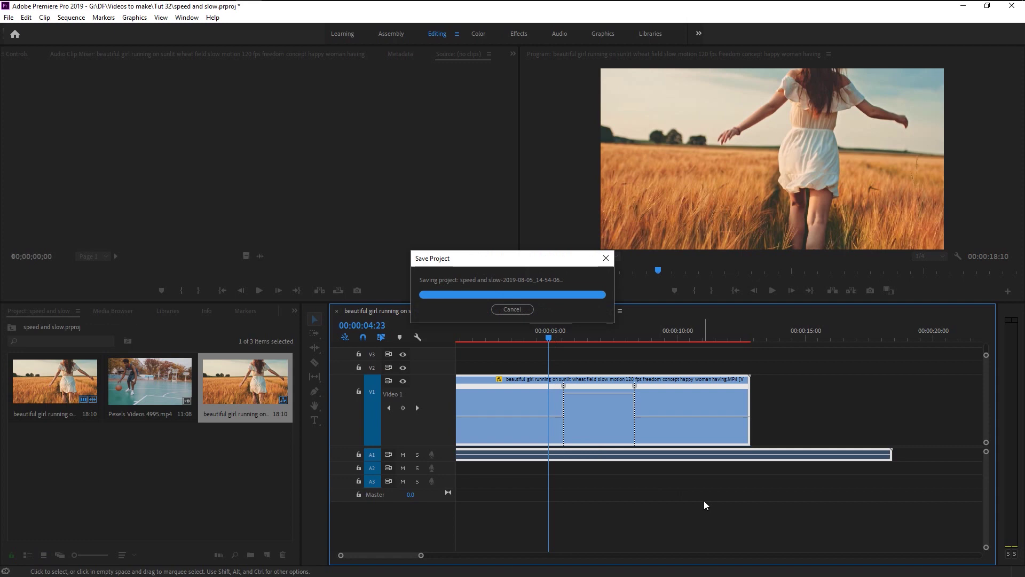
pyautogui.press('space')
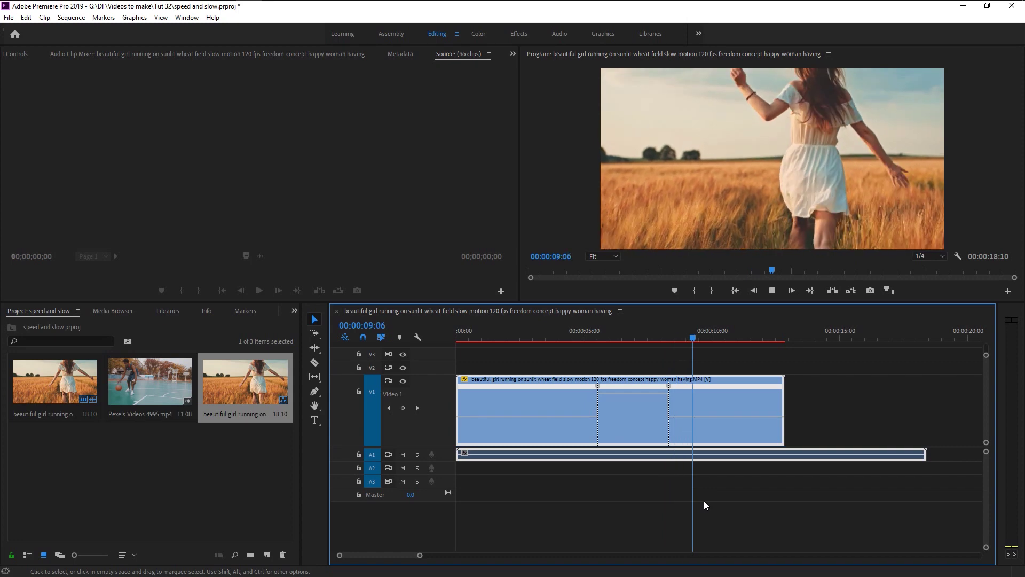
pyautogui.press('space')
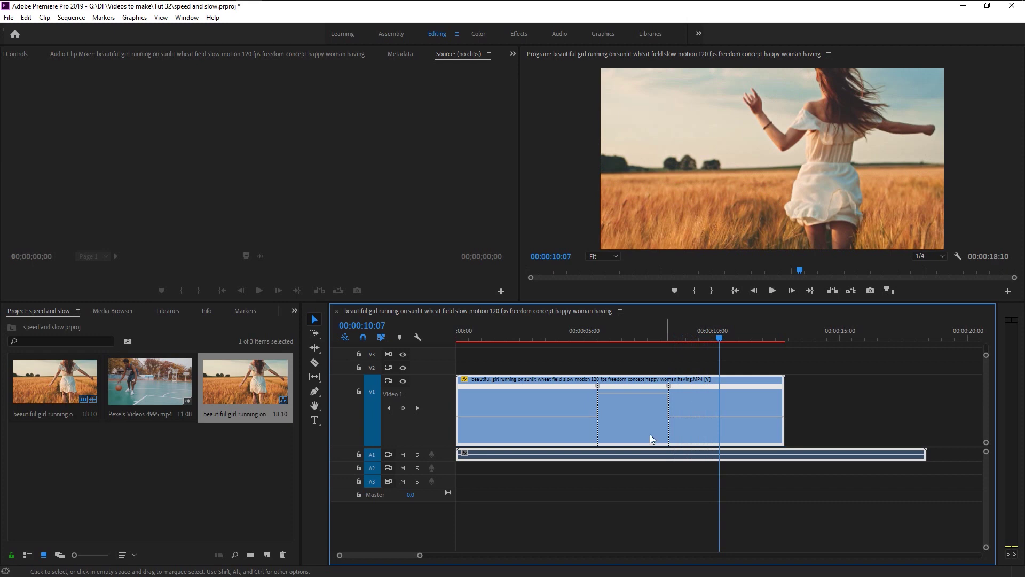
# Drag half of the wheat-field clip's speed keyframe apart to form a gradual ramp.
pyautogui.scroll(6, 649, 431)
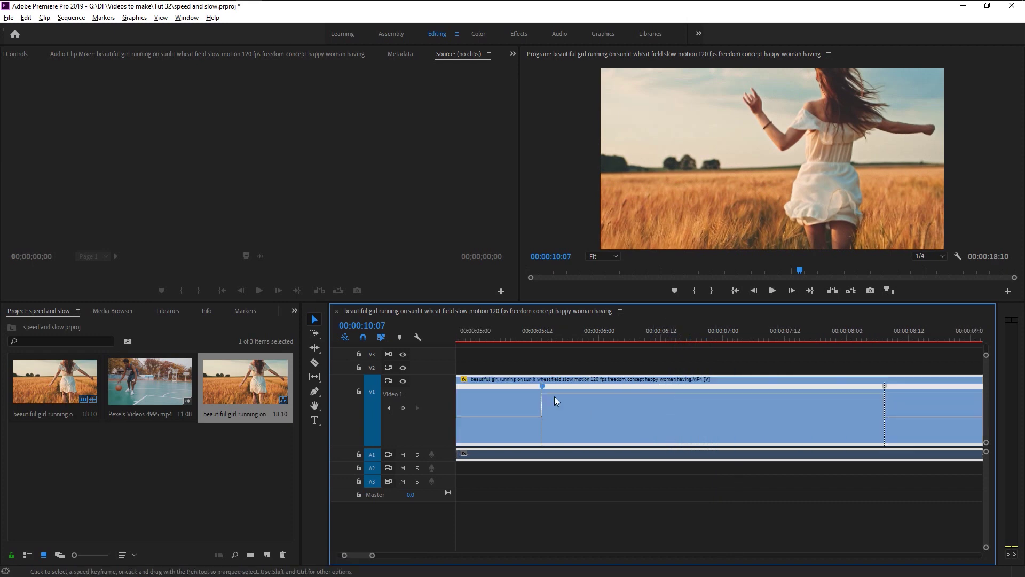
pyautogui.moveTo(539, 391); pyautogui.dragTo(575, 394)
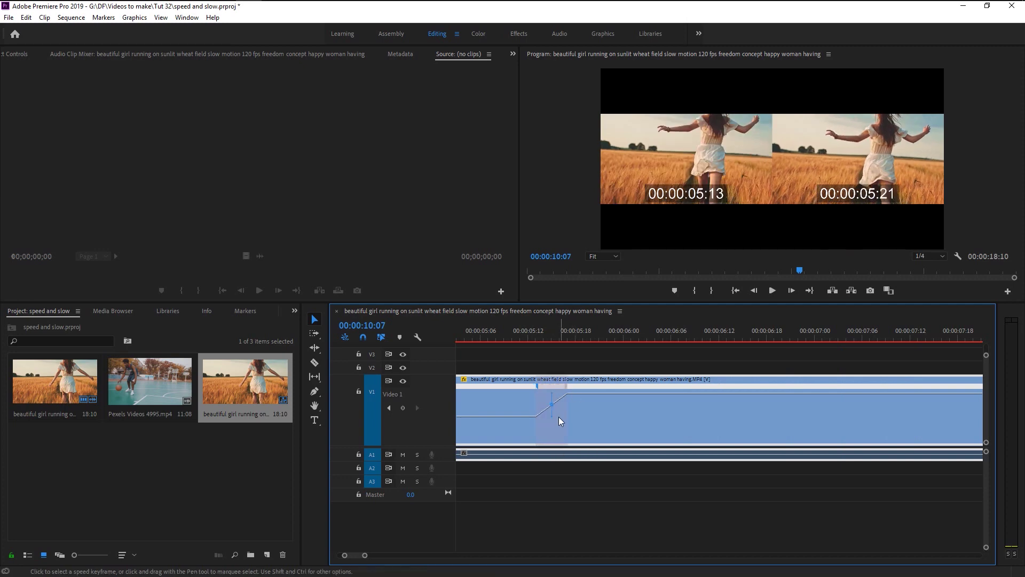
pyautogui.click(555, 415)
pyautogui.scroll(-5, 835, 421)
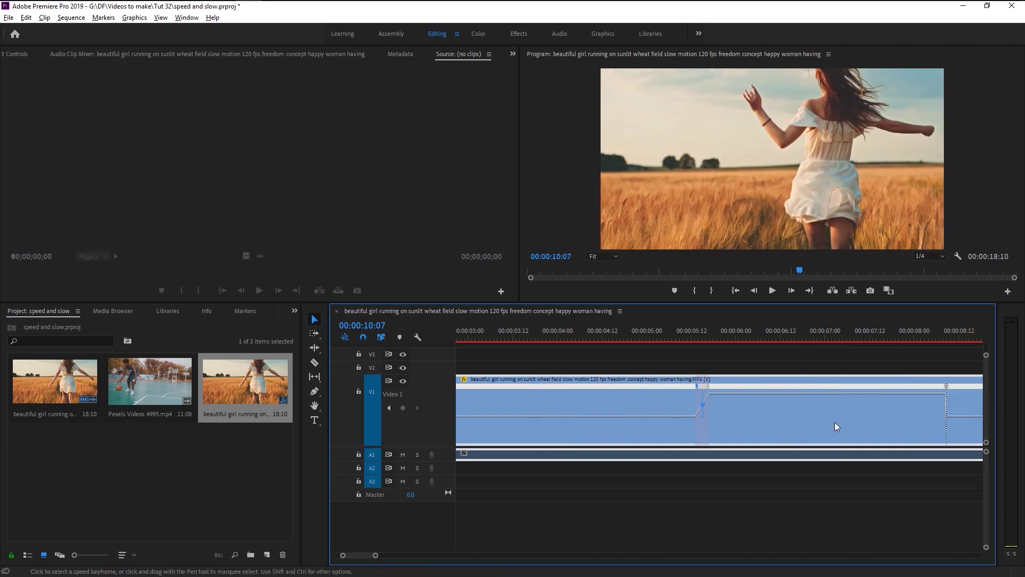
pyautogui.scroll(3, 893, 422)
pyautogui.scroll(2, 663, 390)
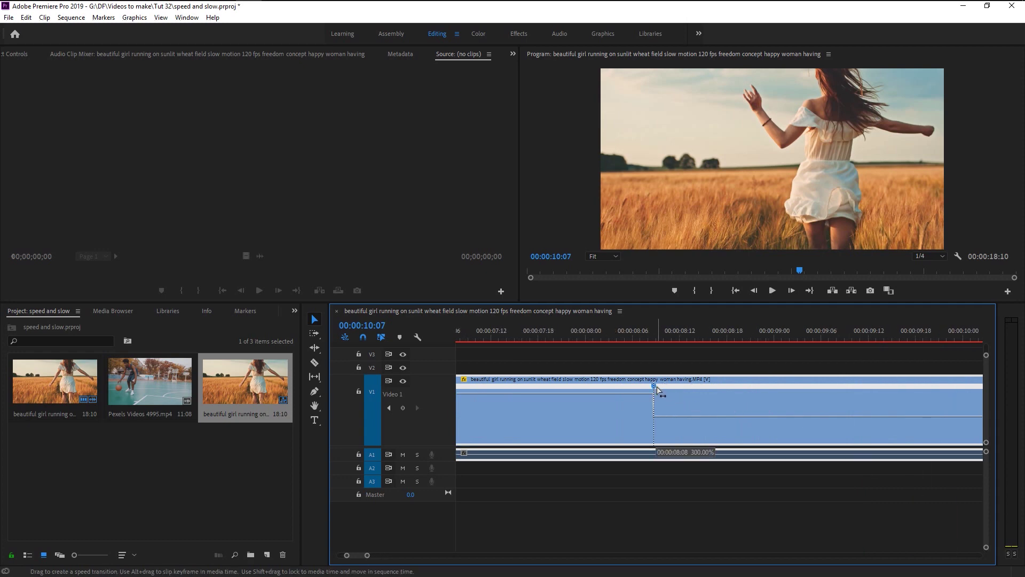
# Spread the ramp further, then pull its blue bezier handle to ease the speed-up curve.
pyautogui.moveTo(657, 390); pyautogui.dragTo(656, 427)
pyautogui.scroll(5, 549, 428)
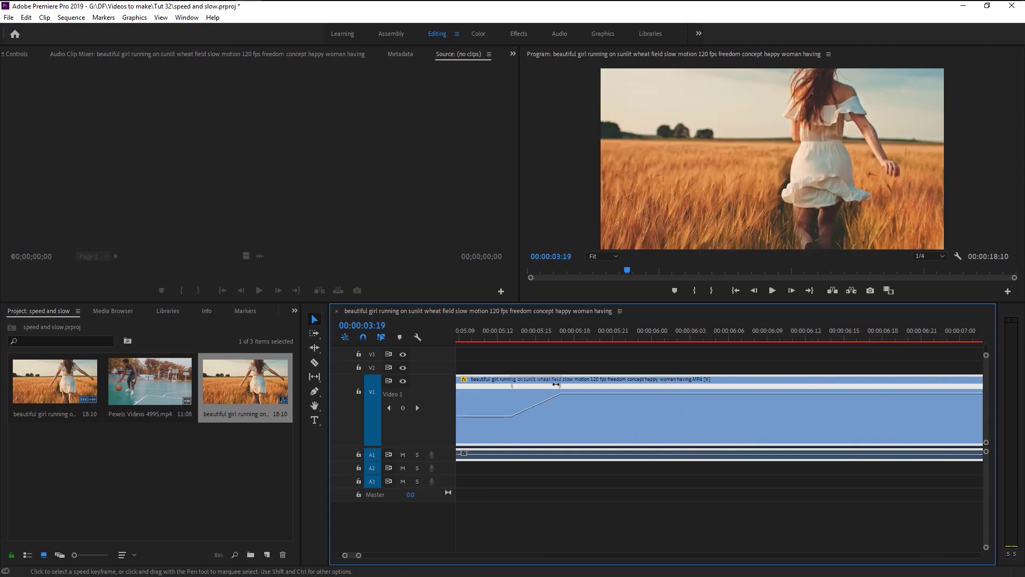
pyautogui.click(560, 385)
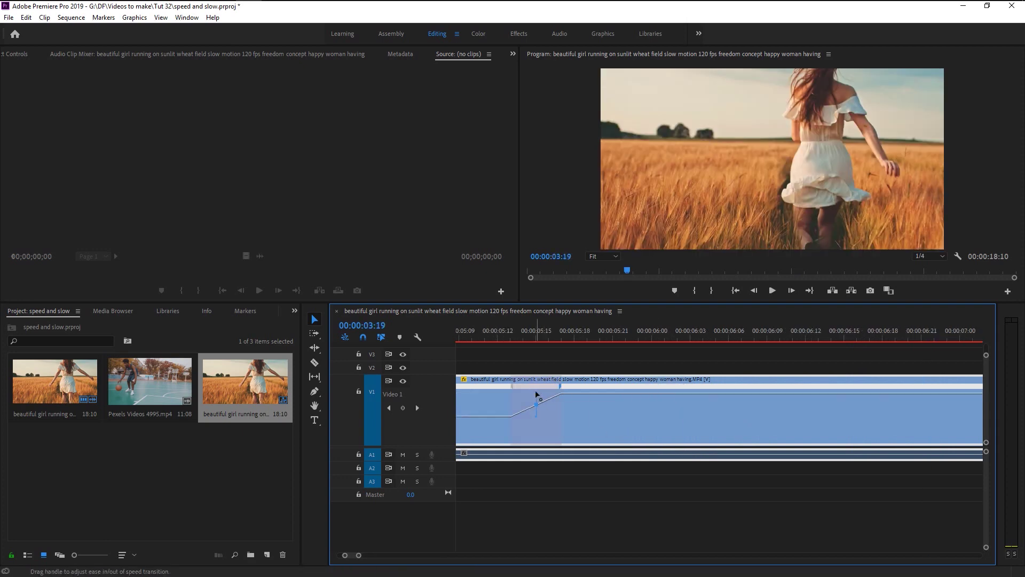
pyautogui.moveTo(537, 397); pyautogui.dragTo(543, 396)
# Zoom out, select the slow-down ramp and tilt its bezier handle into a smooth curve.
pyautogui.press('-')
pyautogui.press('-')
pyautogui.press('-')
pyautogui.press('-')
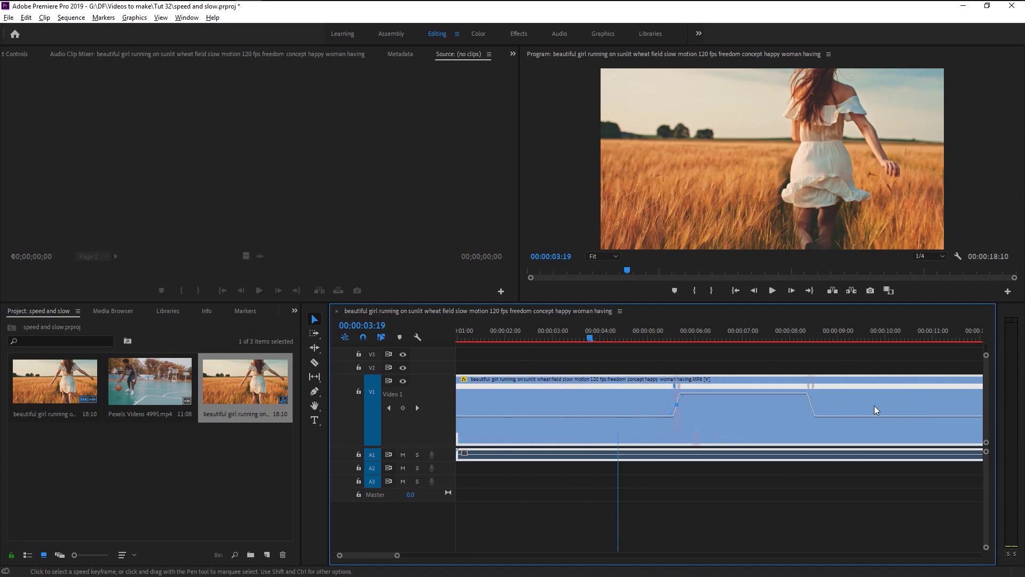
pyautogui.scroll(5, 726, 386)
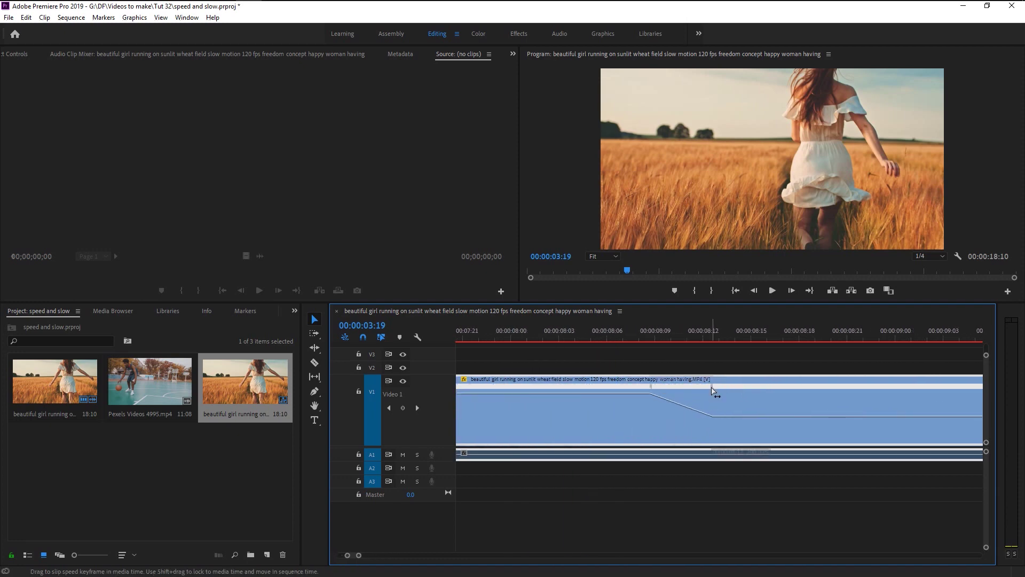
pyautogui.click(713, 390)
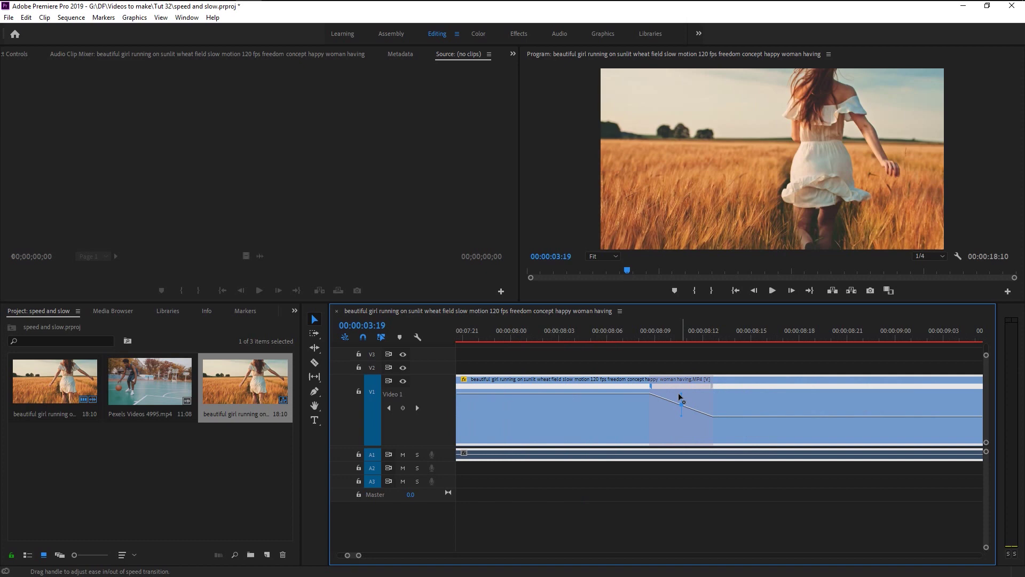
pyautogui.moveTo(679, 396); pyautogui.dragTo(670, 396)
# Play the wheat-field clip to preview both eased speed ramps.
pyautogui.scroll(-4, 665, 416)
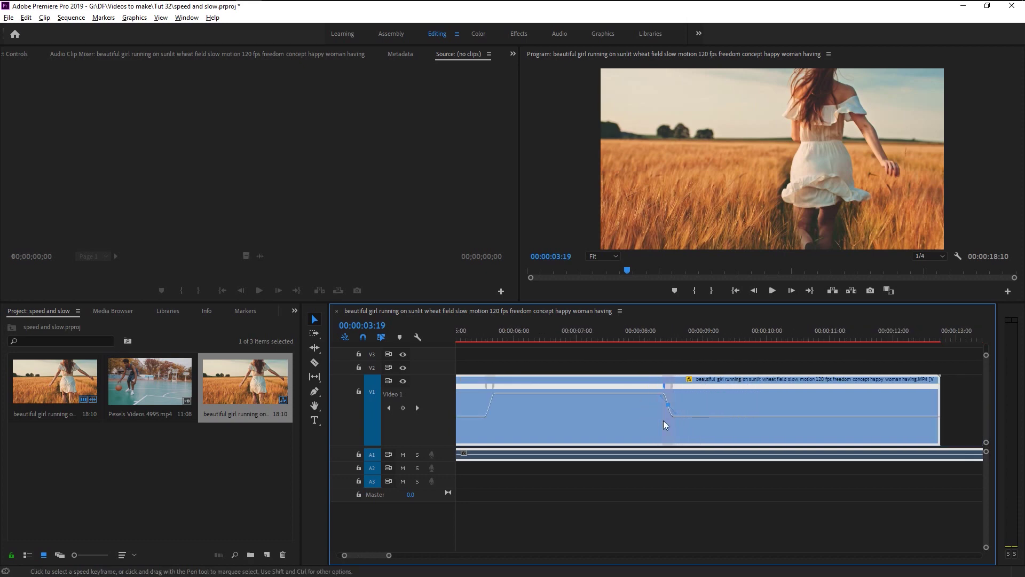
pyautogui.scroll(-3, 663, 420)
pyautogui.press('space')
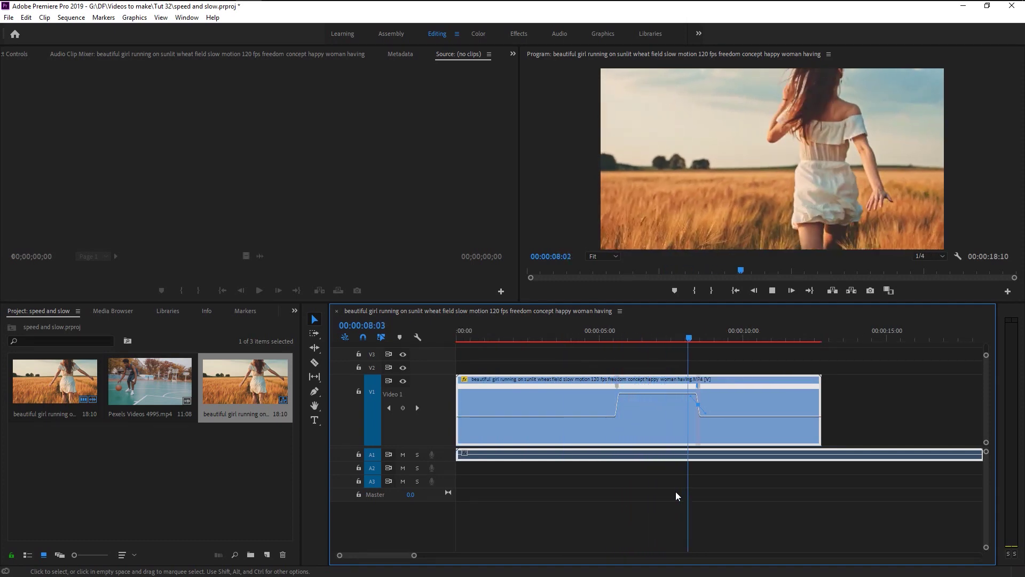
# Replay the wheat-field clip from 00:00:07:07 to check the ramps.
pyautogui.press('space')
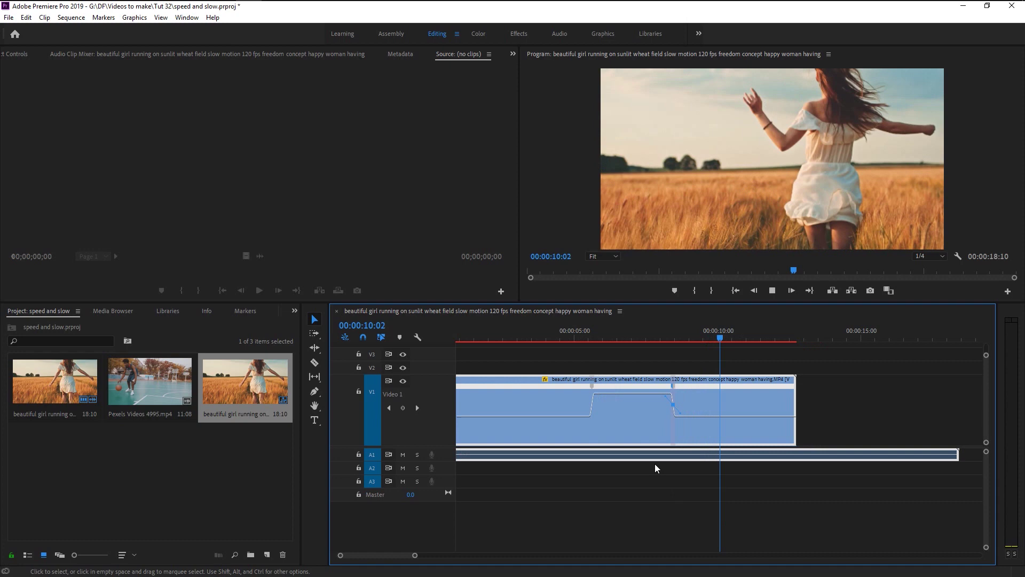
pyautogui.click(639, 336)
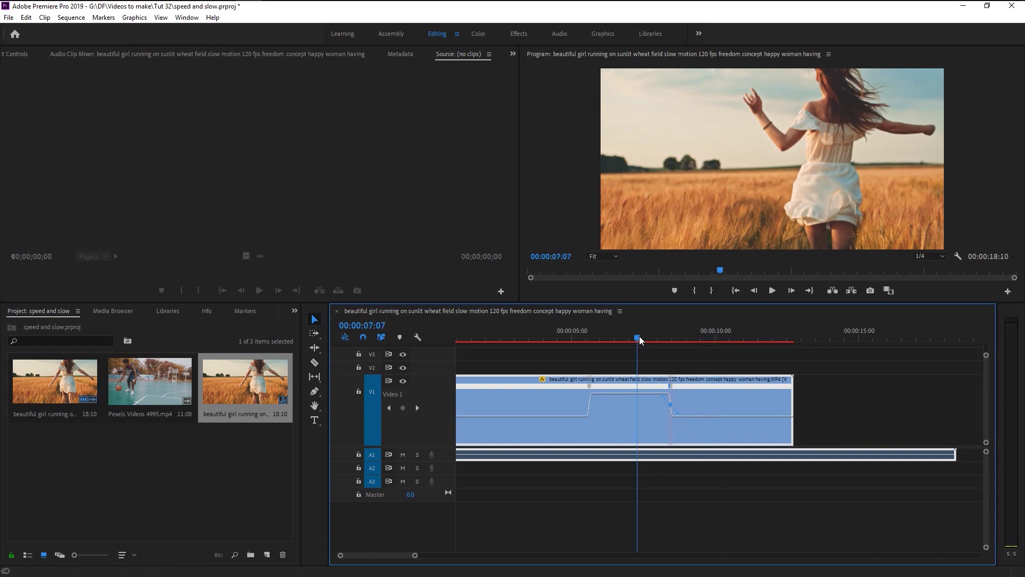
pyautogui.press('space')
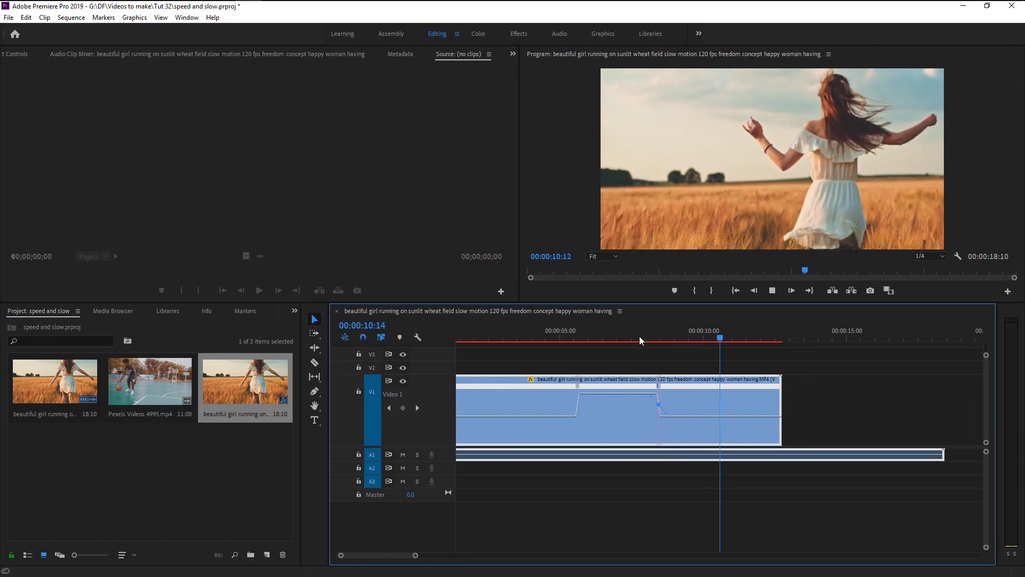
pyautogui.press('space')
# Slip both speed keyframes to new source frames, then park the playhead at 00:00:04:10.
pyautogui.scroll(3, 564, 389)
pyautogui.scroll(1, 565, 391)
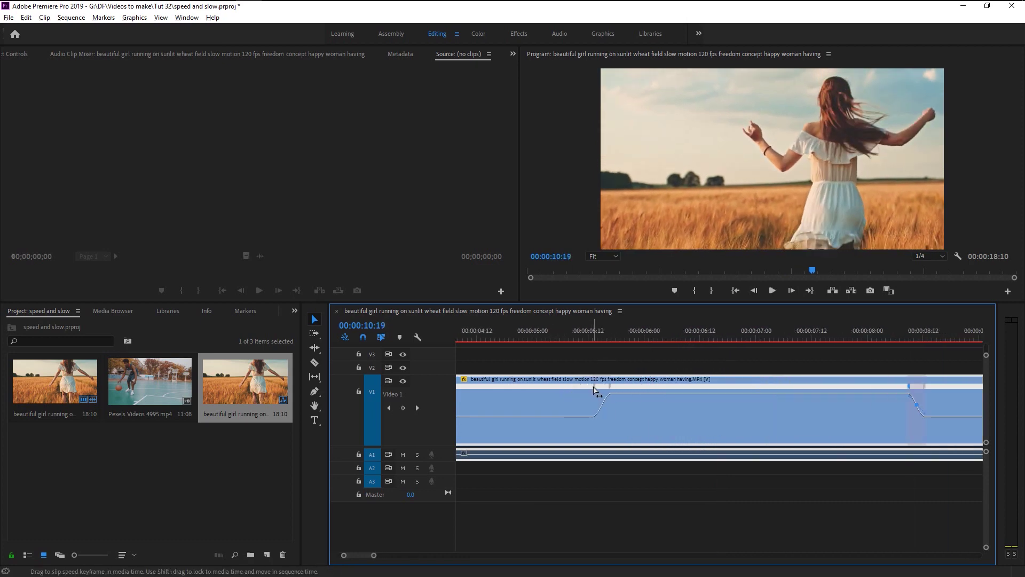
pyautogui.moveTo(595, 390); pyautogui.dragTo(533, 392)
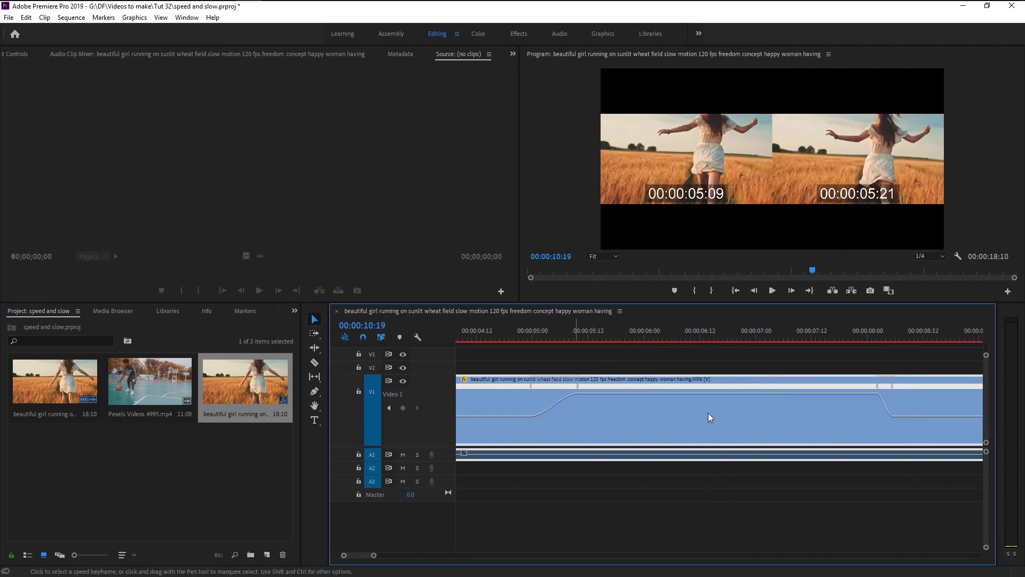
pyautogui.scroll(-3, 780, 407)
pyautogui.moveTo(835, 386); pyautogui.dragTo(870, 387)
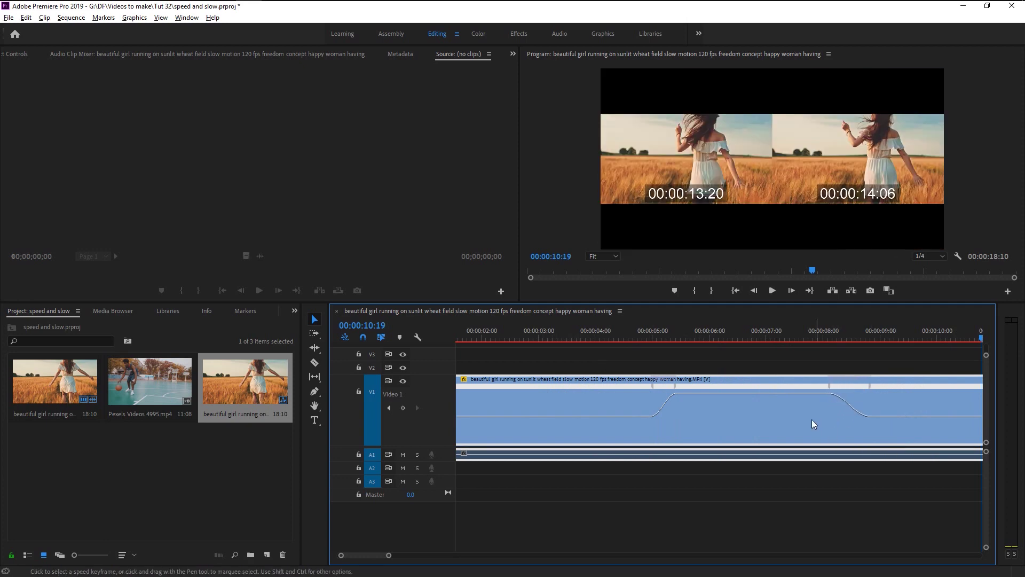
pyautogui.scroll(-3, 811, 419)
pyautogui.click(589, 331)
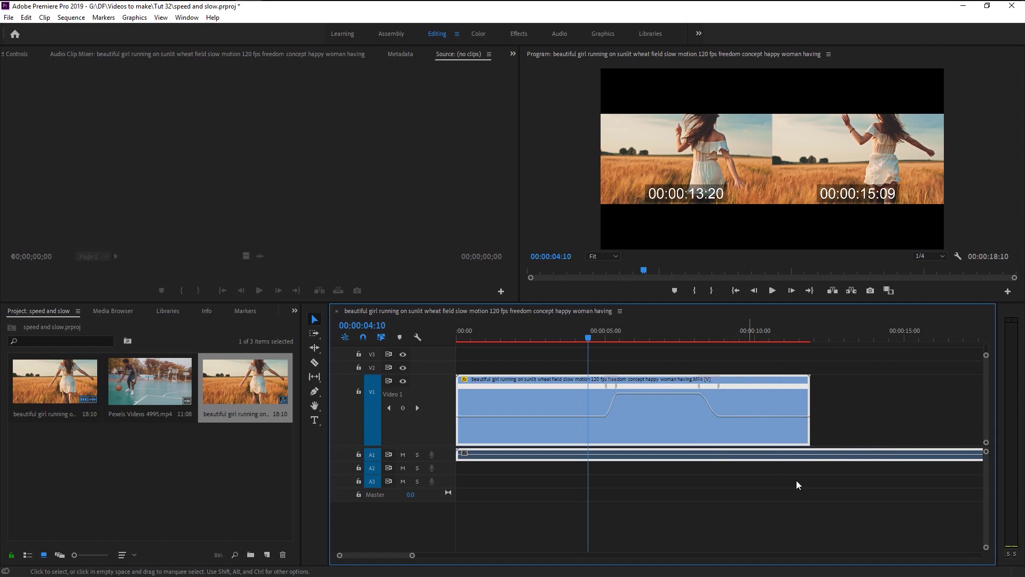
# After checking playback, lower the fast section to 219%, slow the last section, and set the middle to 81%.
pyautogui.press('space')
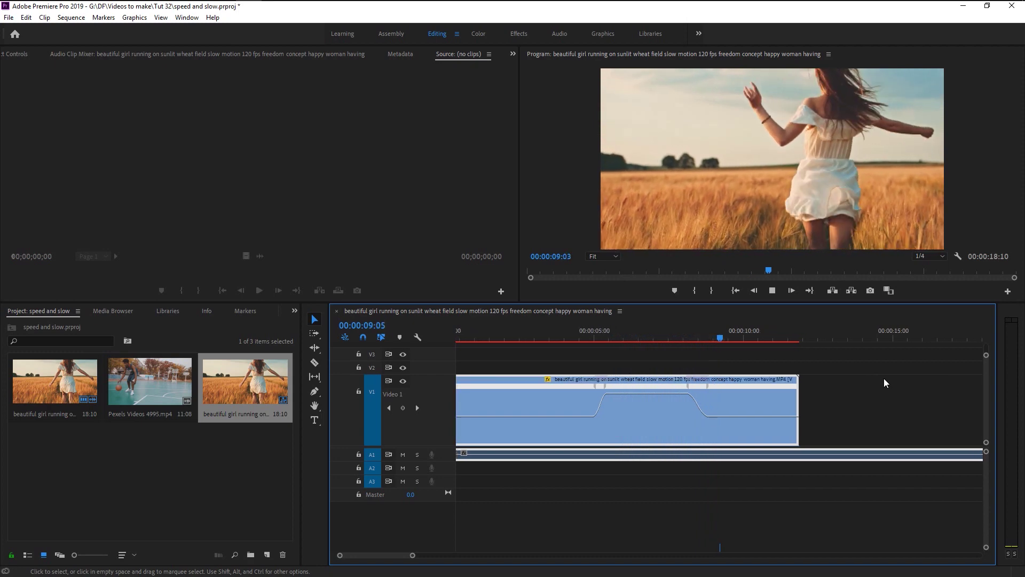
pyautogui.press('space')
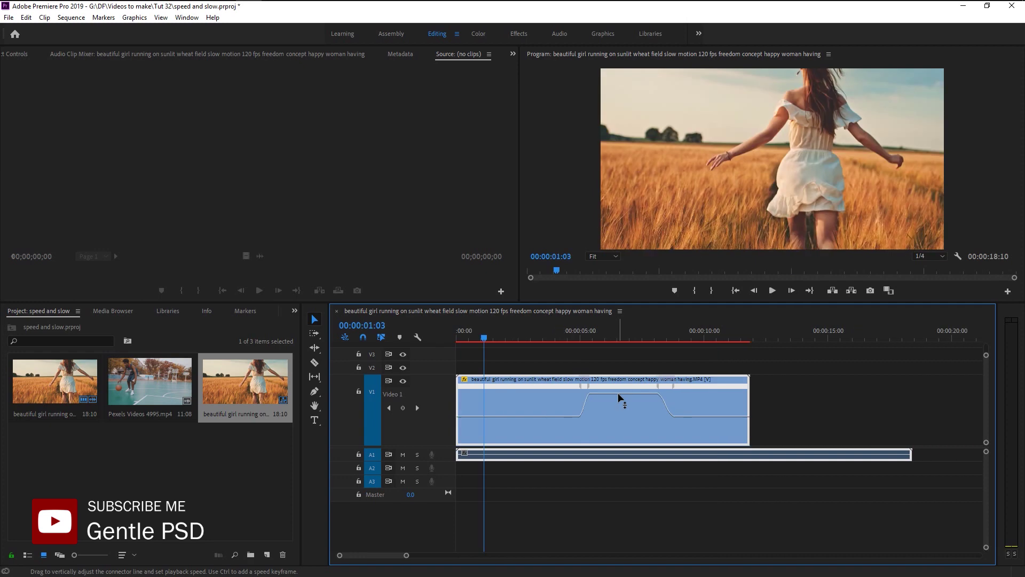
pyautogui.moveTo(617, 393); pyautogui.dragTo(623, 447)
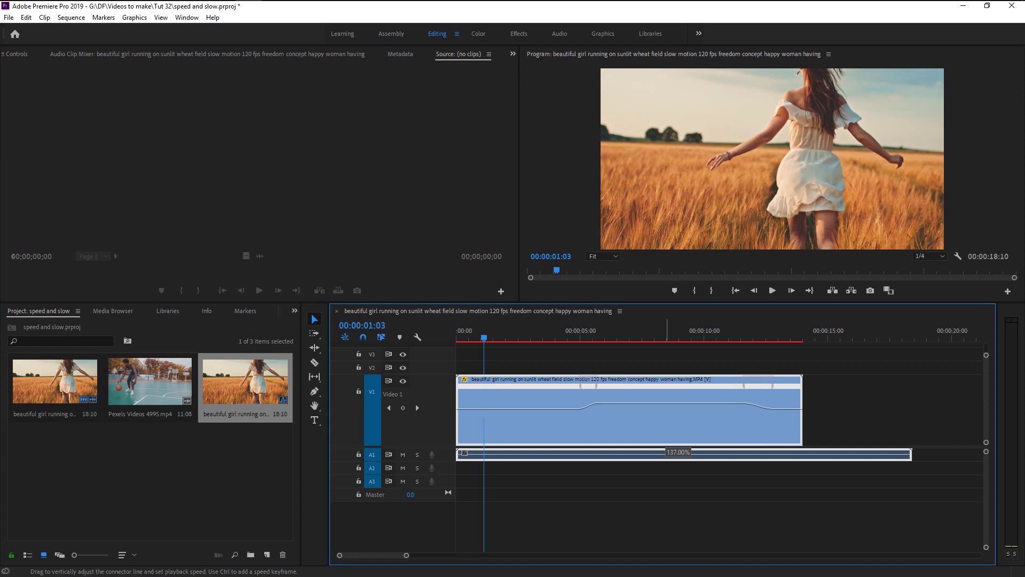
pyautogui.moveTo(665, 437); pyautogui.dragTo(666, 437)
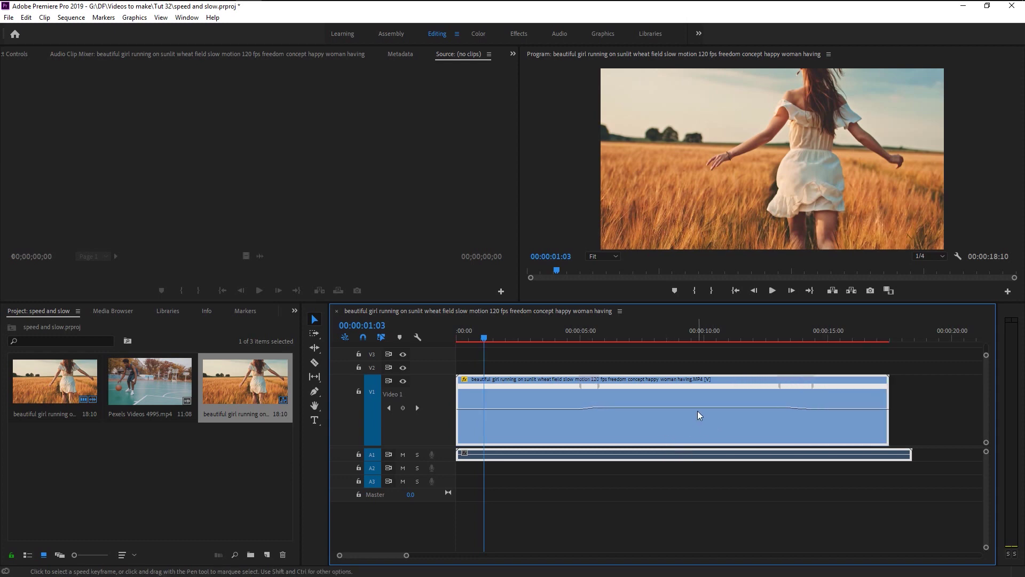
pyautogui.moveTo(693, 405); pyautogui.dragTo(694, 422)
# Zoom out and slow the clip further so it lasts 24:20, then scrub back toward the start.
pyautogui.press('-')
pyautogui.press('-')
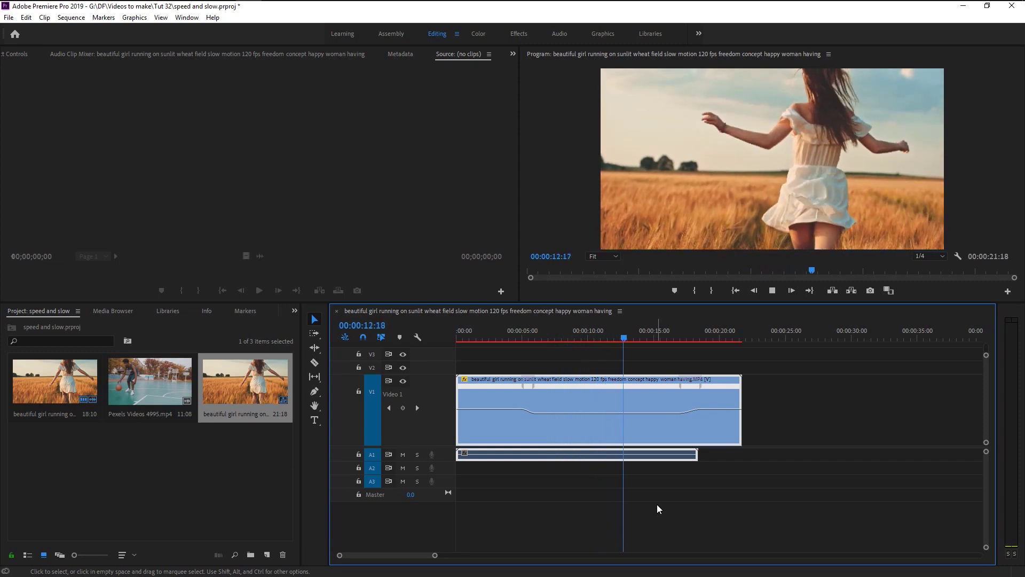
pyautogui.press('space')
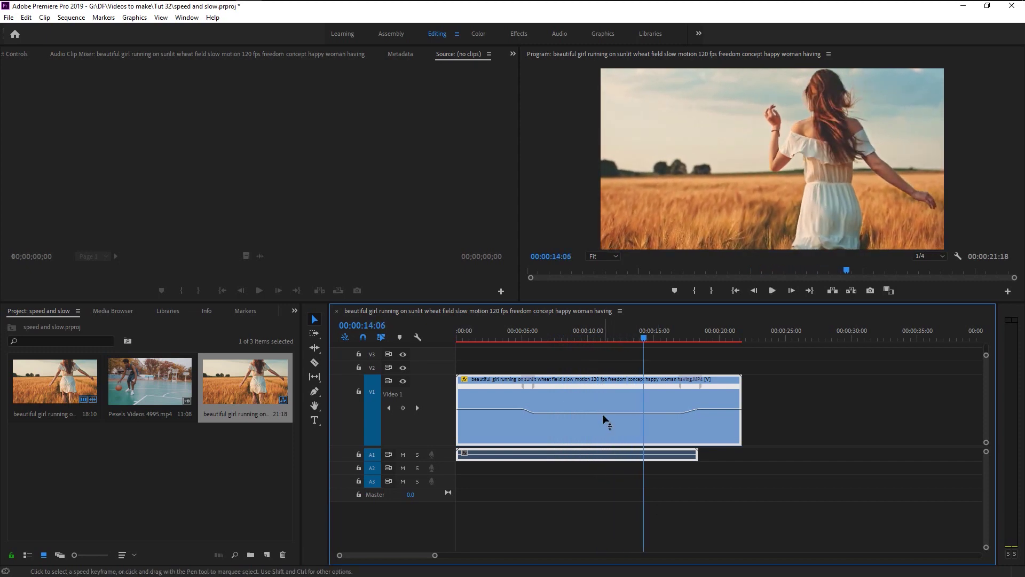
pyautogui.moveTo(603, 412); pyautogui.dragTo(603, 419)
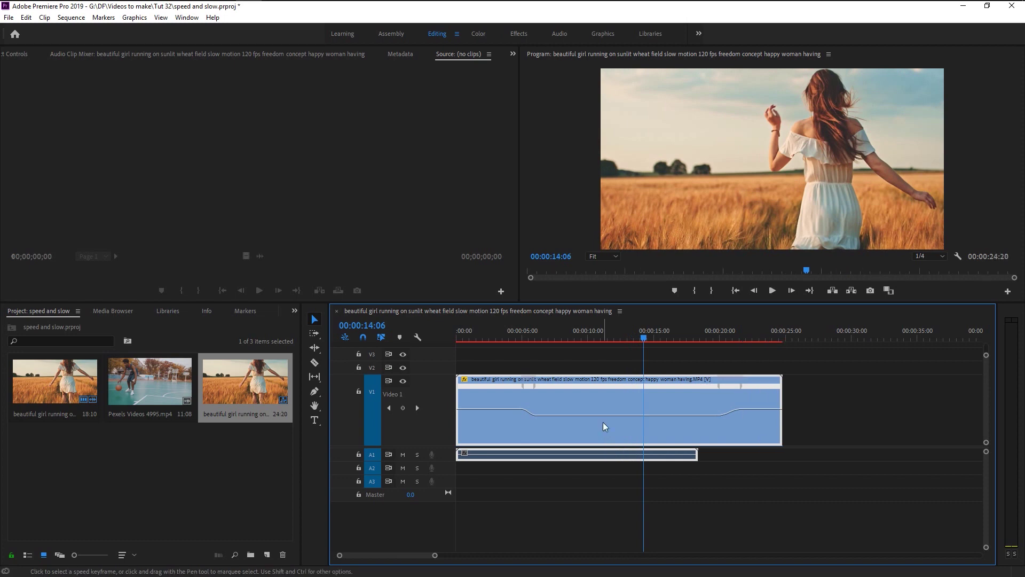
pyautogui.moveTo(523, 332); pyautogui.dragTo(479, 337)
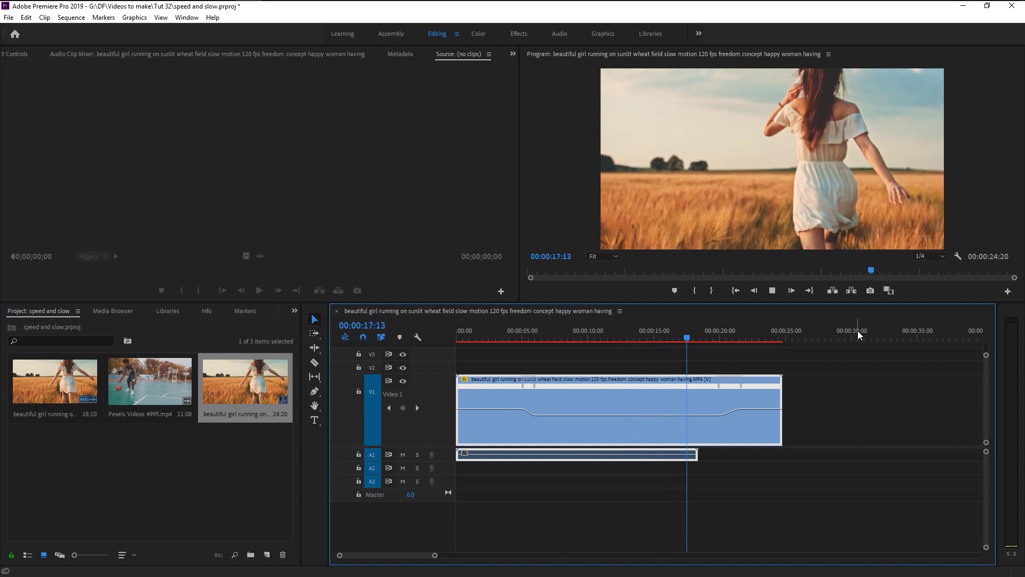
# Add the Pexels Videos 4995.mp4 basketball clip to the sequence.
pyautogui.scroll(-6, 546, 508)
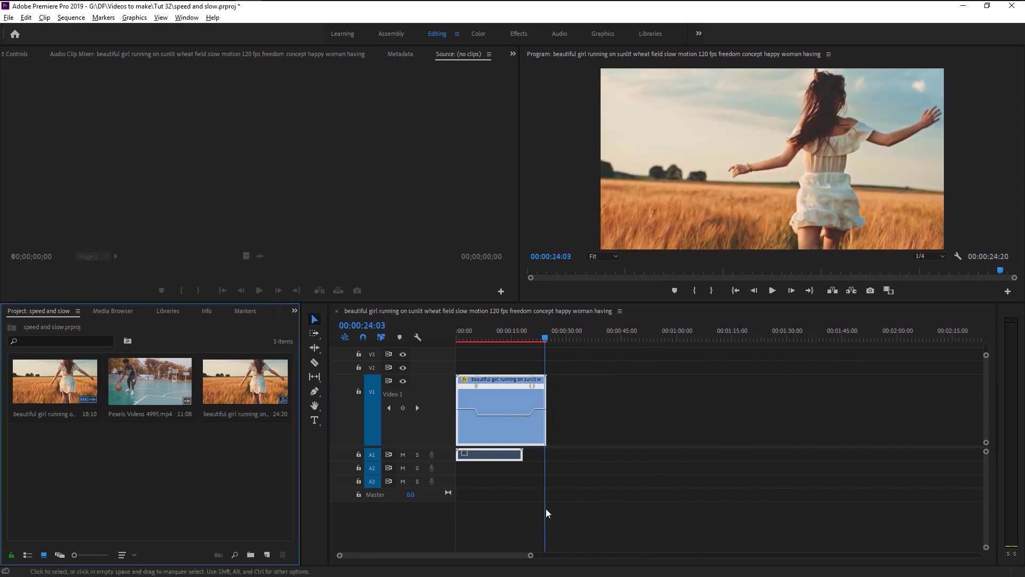
pyautogui.scroll(-1, 546, 508)
pyautogui.moveTo(151, 396); pyautogui.dragTo(718, 438)
pyautogui.scroll(2, 723, 448)
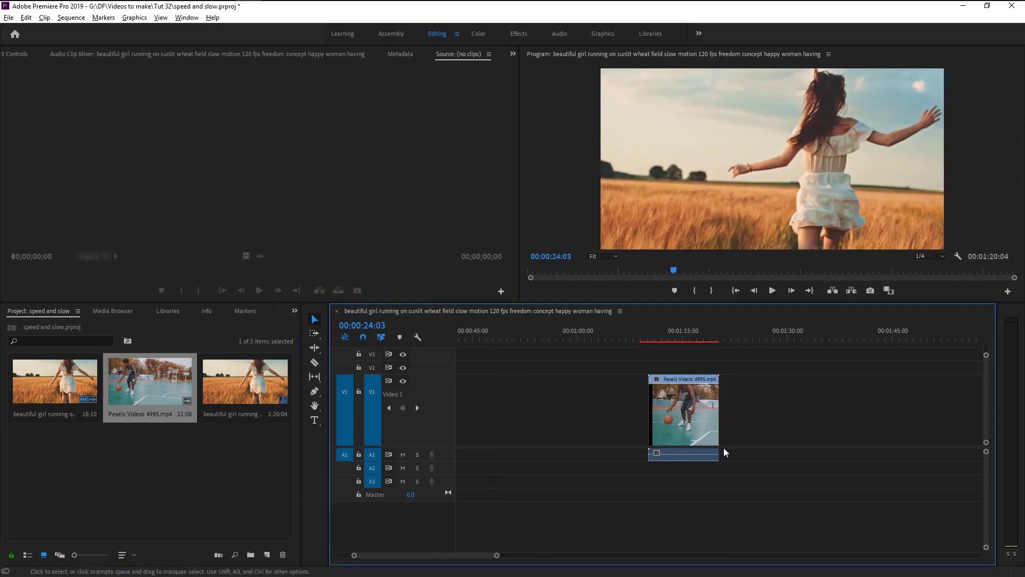
pyautogui.scroll(1, 723, 448)
# Show the basketball clip's speed rubber band and play the clip back.
pyautogui.click(618, 380)
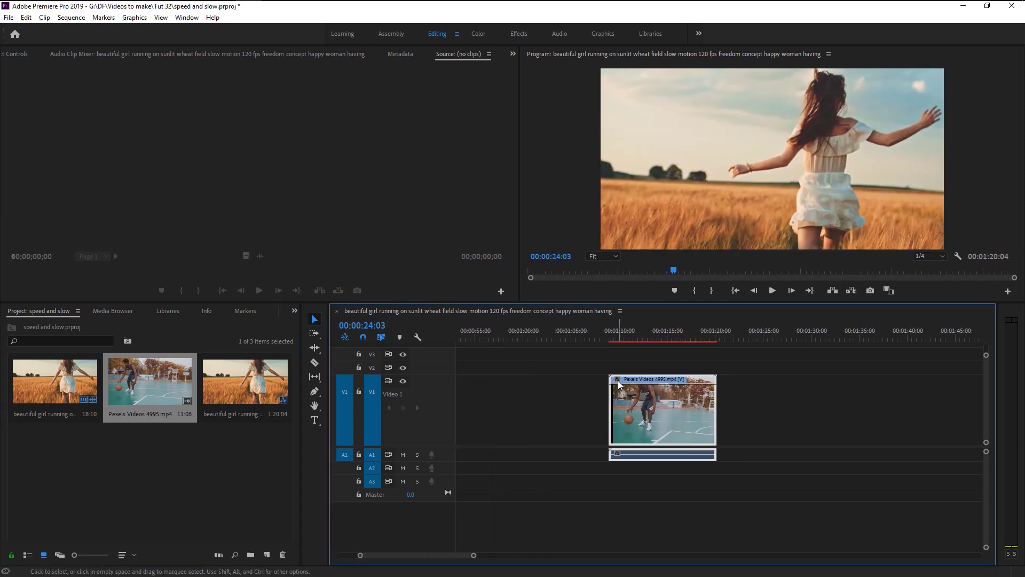
pyautogui.moveTo(689, 413)
pyautogui.click(757, 412)
pyautogui.scroll(3, 655, 431)
pyautogui.scroll(1, 655, 431)
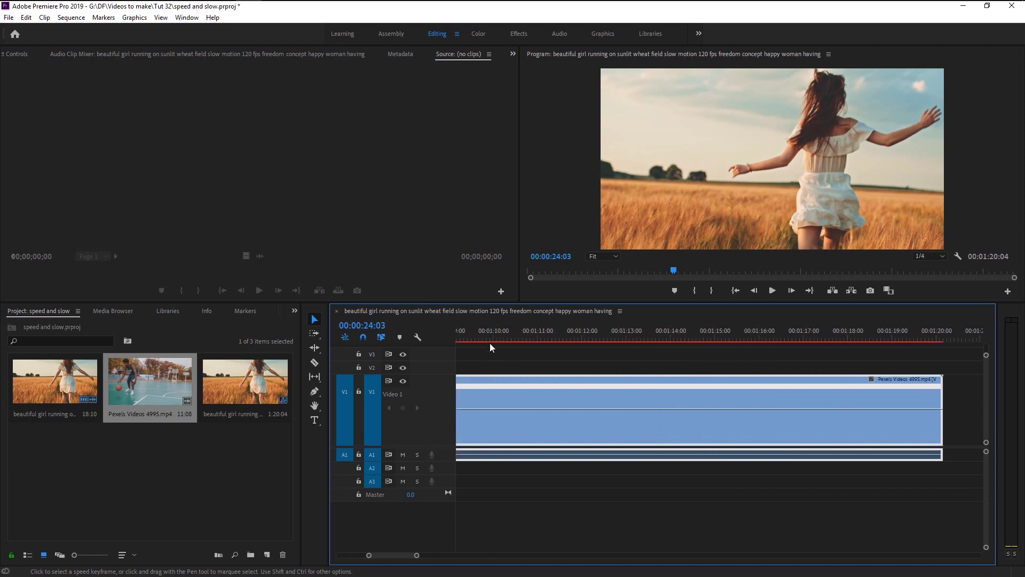
pyautogui.press('space')
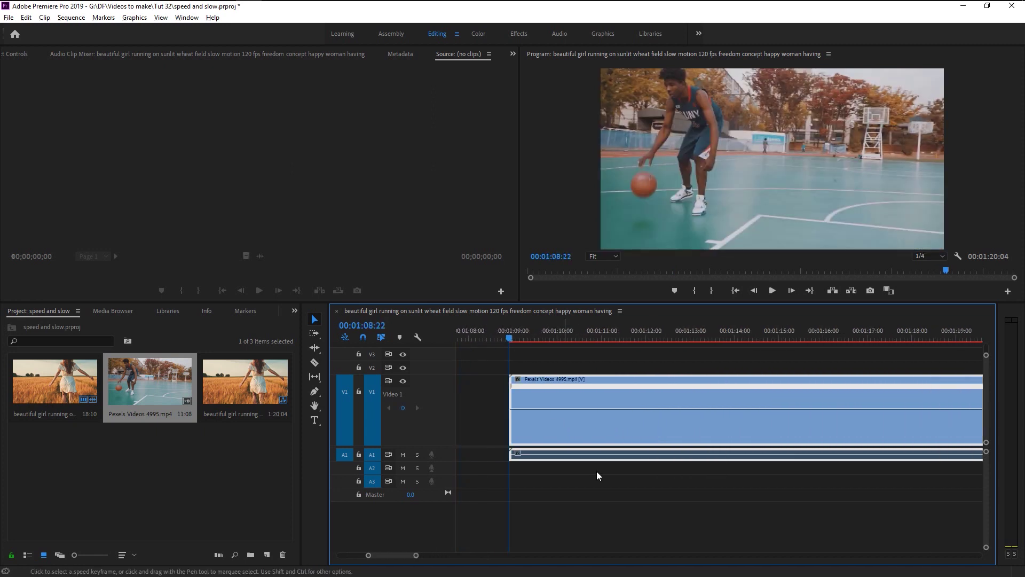
pyautogui.scroll(3, 601, 475)
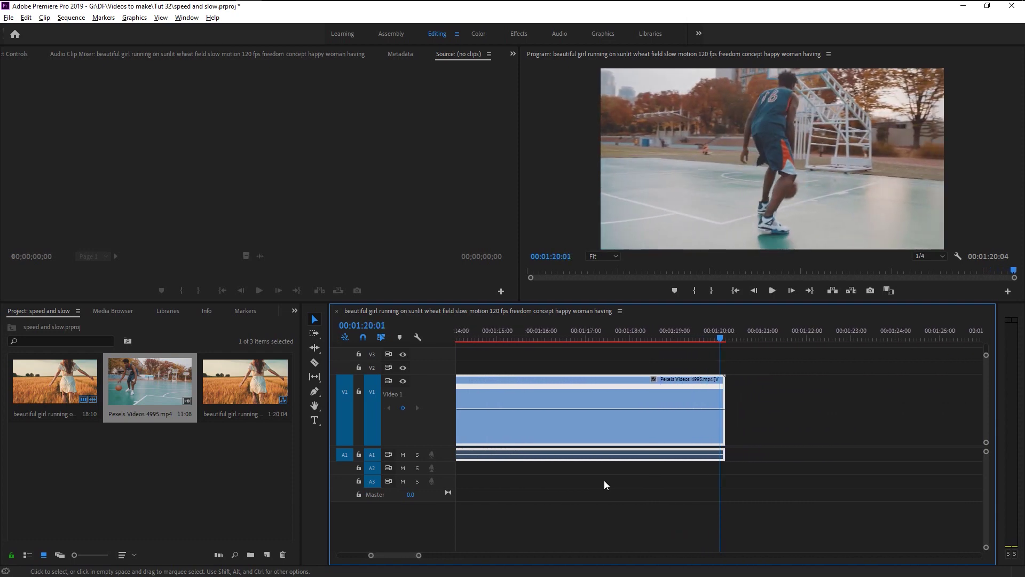
# Zoom the timeline in on the basketball clip from its start.
pyautogui.press('-')
pyautogui.press('-')
pyautogui.press('-')
pyautogui.click(525, 332)
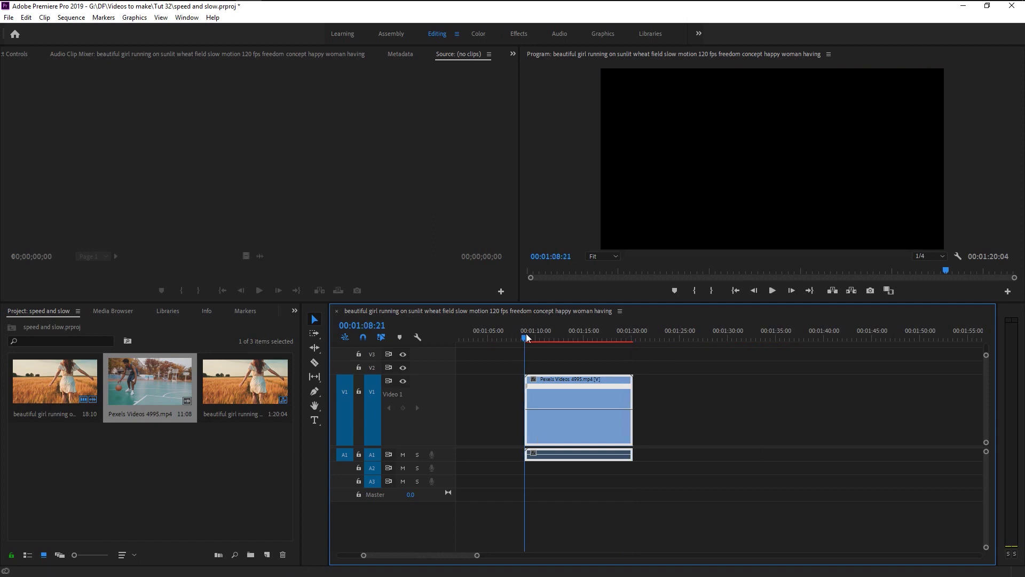
pyautogui.press('=')
pyautogui.press('=')
pyautogui.press('=')
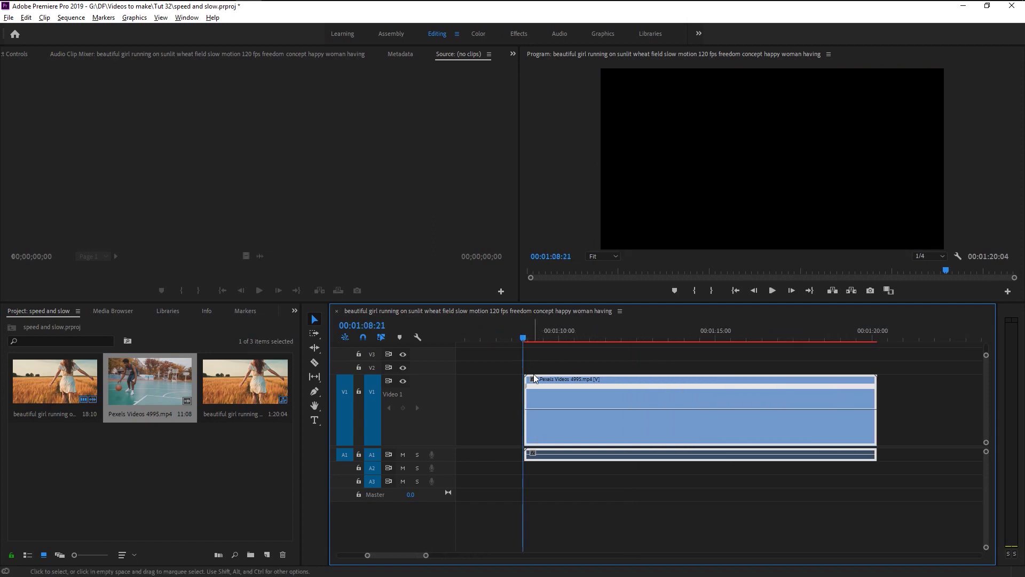
pyautogui.press('=')
# Add a speed keyframe at 01:12:07 and speed the following section up to 161%.
pyautogui.moveTo(521, 338); pyautogui.dragTo(581, 395)
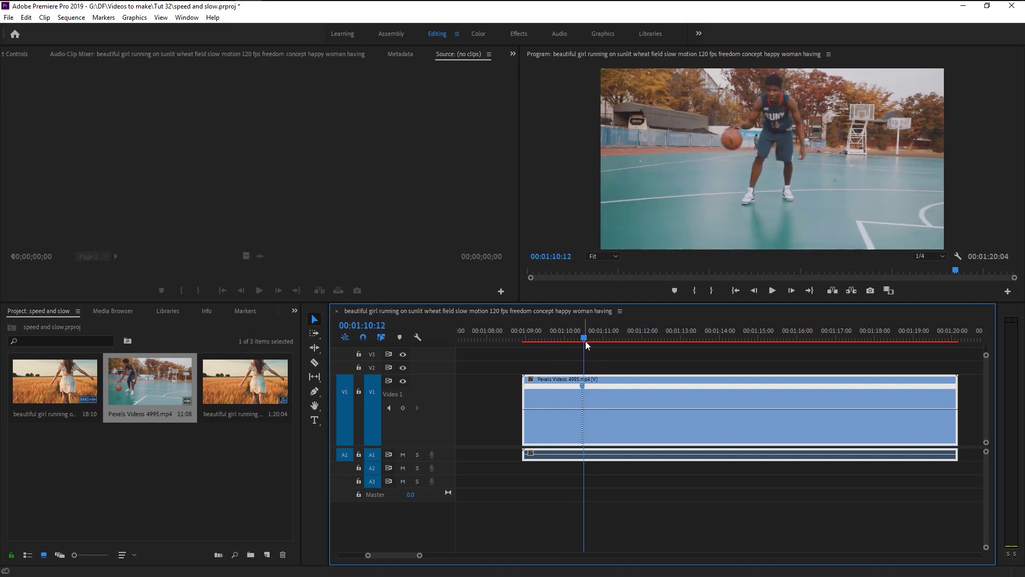
pyautogui.moveTo(586, 344); pyautogui.dragTo(650, 363)
pyautogui.keyDown('ctrl'); pyautogui.click(651, 388); pyautogui.keyUp('ctrl')
pyautogui.scroll(2, 594, 392)
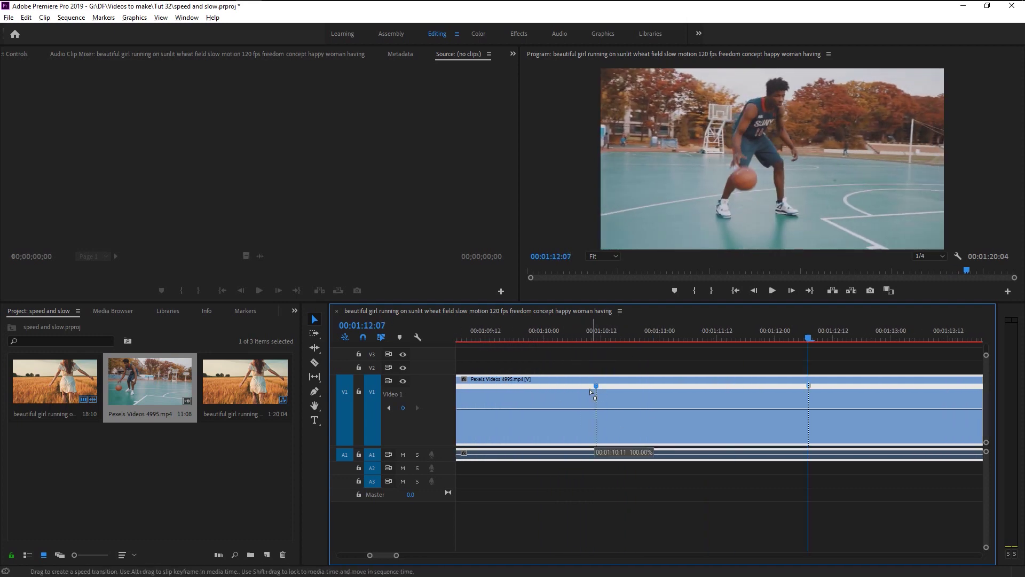
pyautogui.moveTo(679, 409); pyautogui.dragTo(681, 399)
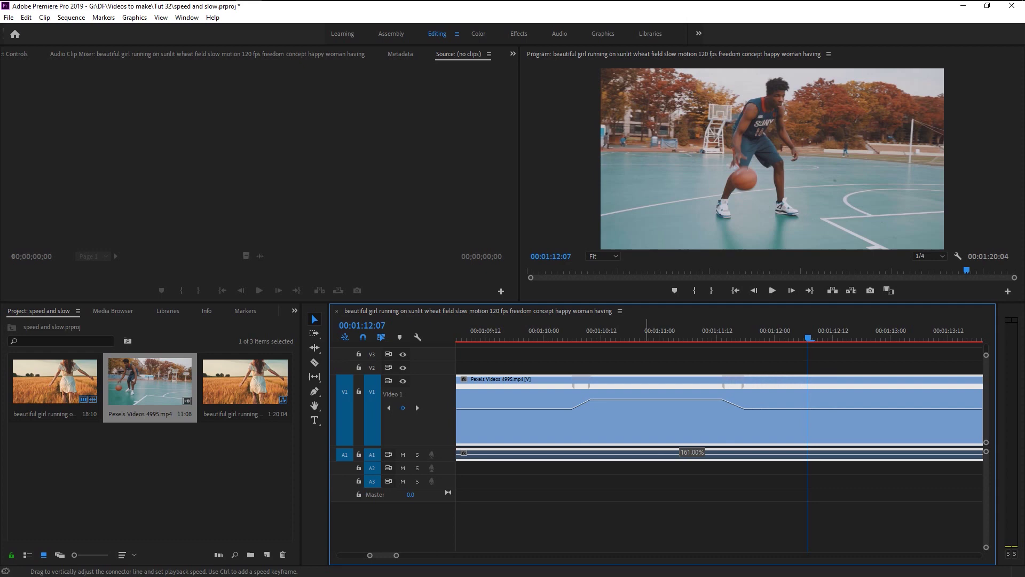
# Ease the first ramp's start, shift its end keyframe earlier, and play it back.
pyautogui.scroll(2, 560, 392)
pyautogui.moveTo(558, 395); pyautogui.dragTo(597, 390)
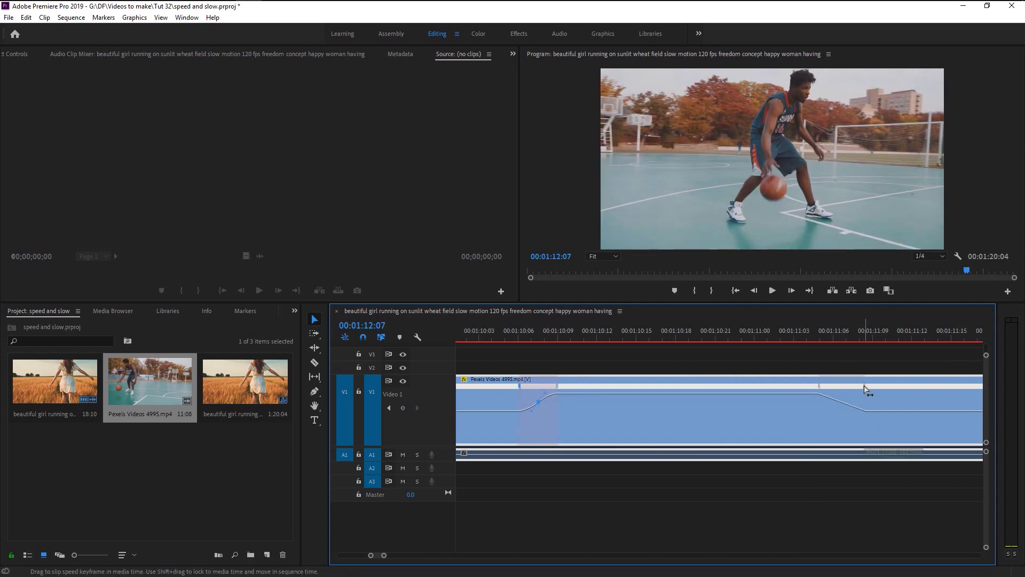
pyautogui.moveTo(865, 390); pyautogui.dragTo(793, 398)
pyautogui.scroll(-3, 790, 411)
pyautogui.hotkey('shift', 'k')
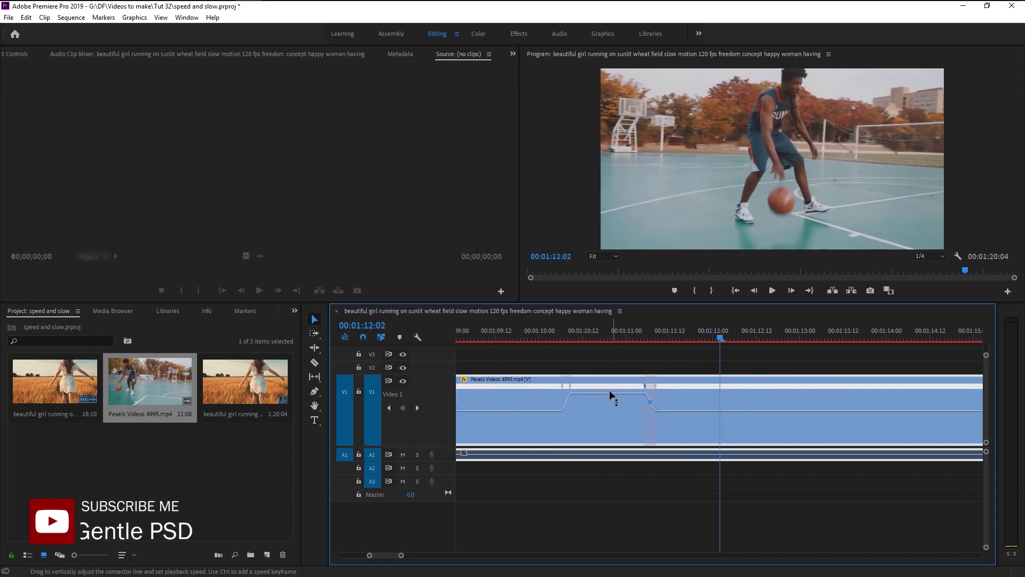
pyautogui.click(661, 512)
pyautogui.press('space')
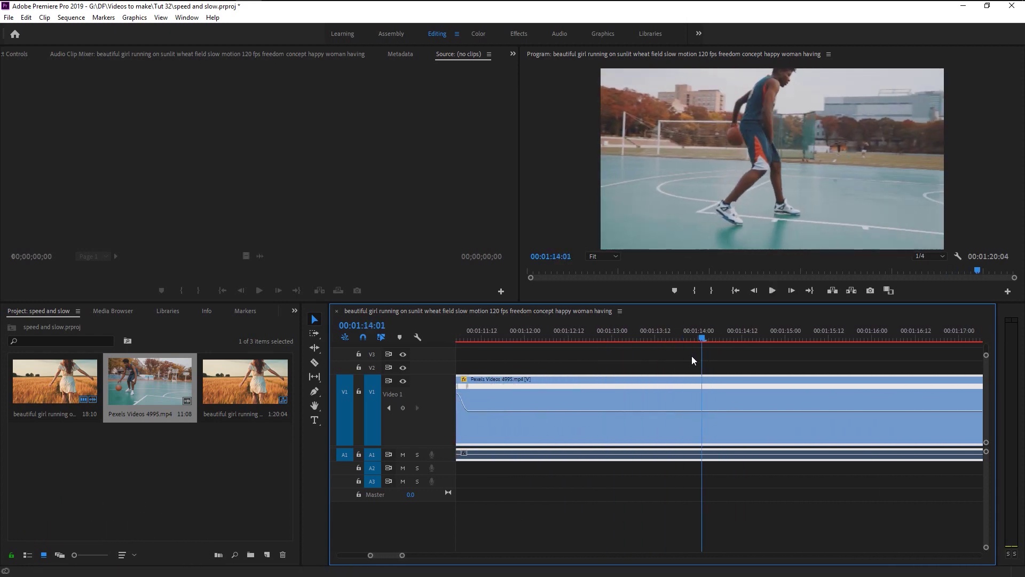
# Add speed keyframes at 01:13:02 and 01:14:02 and ease the second ramp's start.
pyautogui.moveTo(691, 356); pyautogui.dragTo(710, 415)
pyautogui.press('v')
pyautogui.keyDown('ctrl'); pyautogui.click(620, 409); pyautogui.keyUp('ctrl')
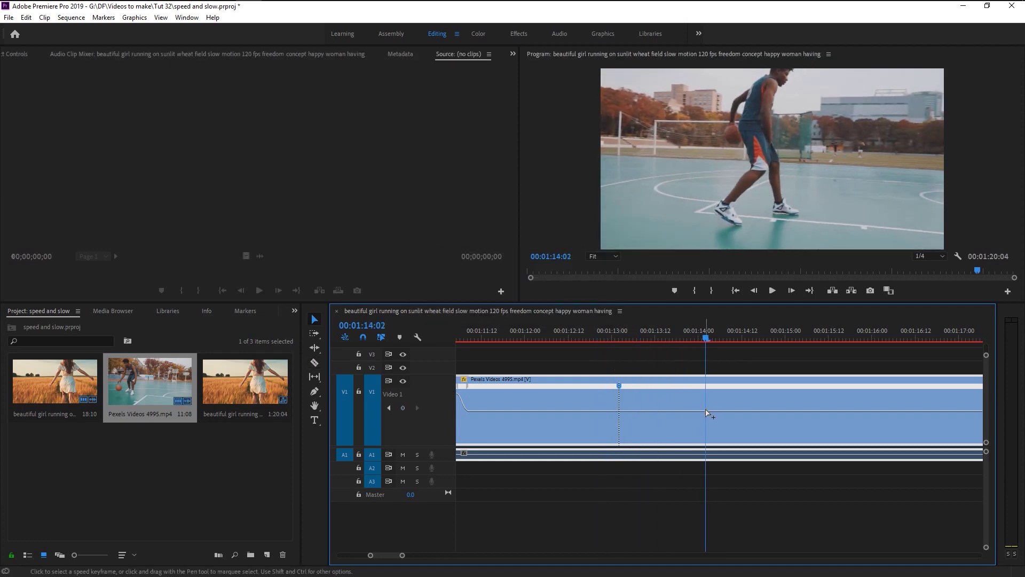
pyautogui.keyDown('ctrl'); pyautogui.click(707, 411); pyautogui.keyUp('ctrl')
pyautogui.scroll(2, 617, 392)
pyautogui.moveTo(614, 385); pyautogui.dragTo(641, 393)
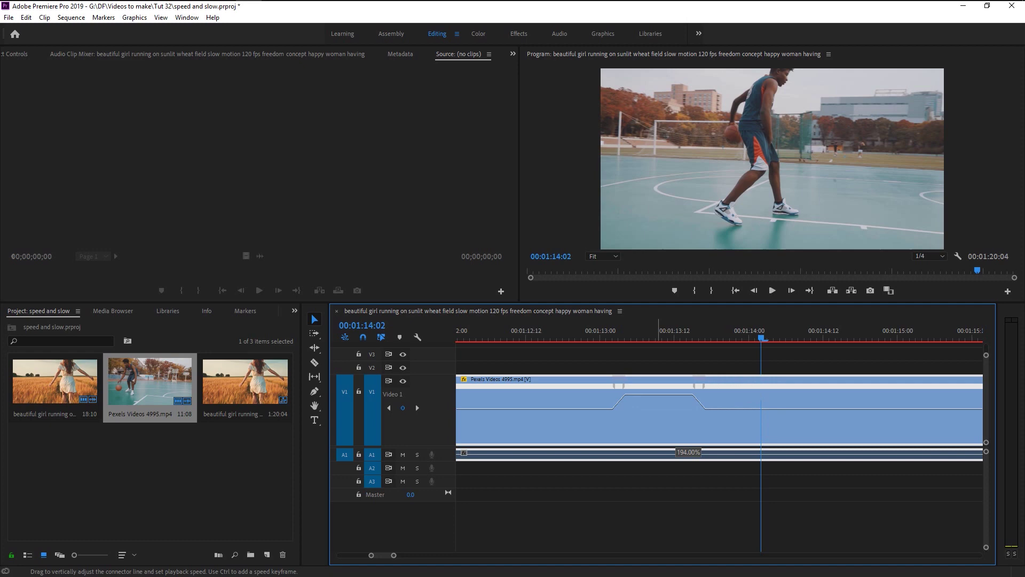
pyautogui.scroll(2, 626, 396)
pyautogui.scroll(-3, 720, 335)
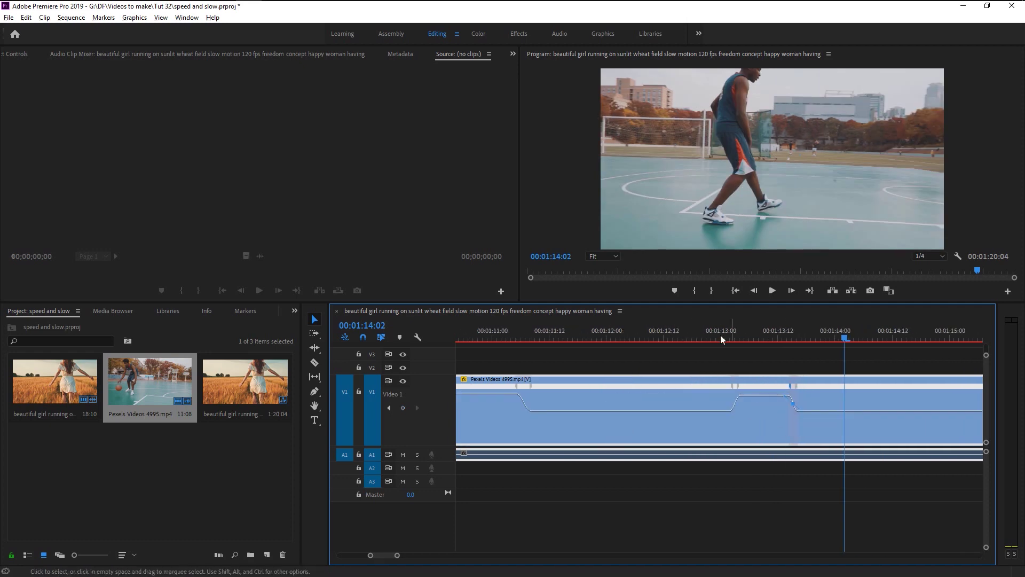
# Play the second ramp back from 01:12:14, stopping at 01:16:01.
pyautogui.click(523, 338)
pyautogui.press('space')
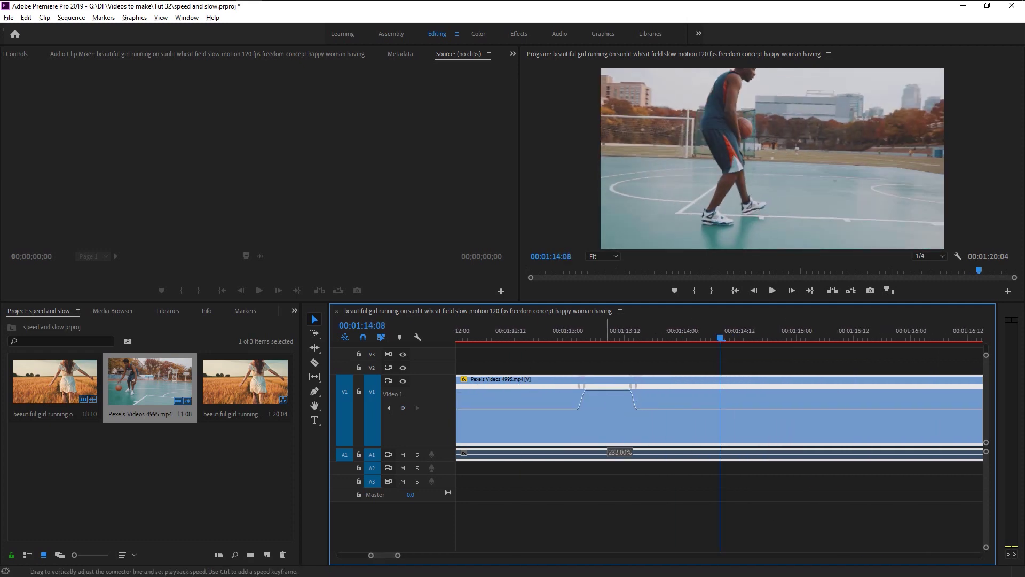
pyautogui.scroll(-2, 767, 527)
pyautogui.scroll(2, 627, 418)
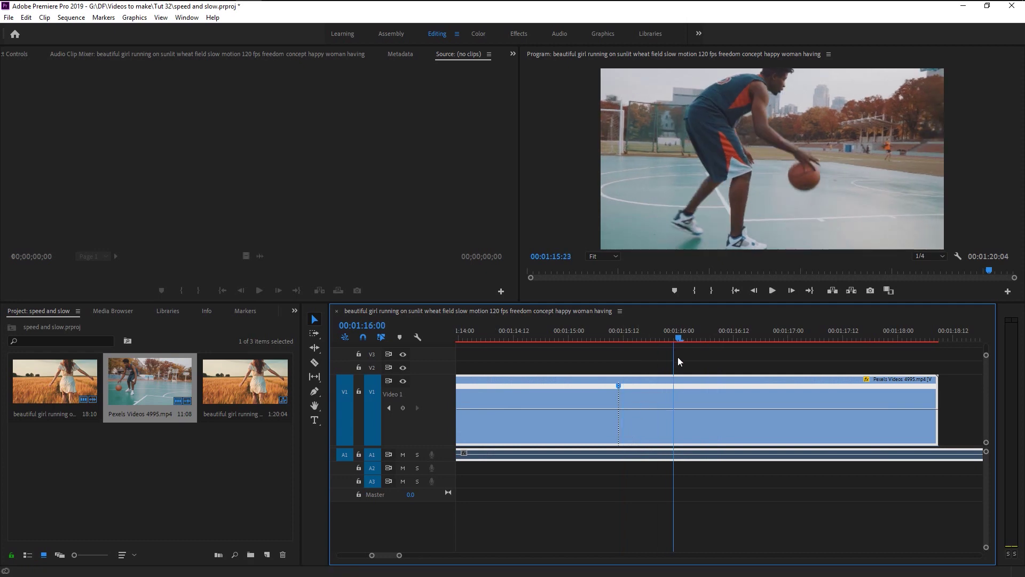
pyautogui.press('space')
pyautogui.scroll(2, 678, 357)
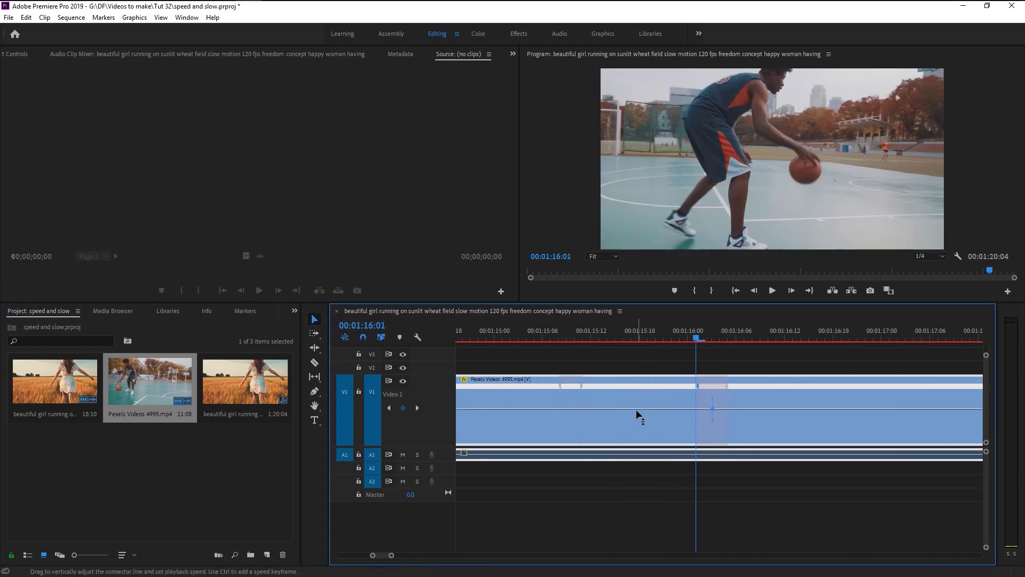
# Slow down the section after 01:16:01 and play it back.
pyautogui.moveTo(636, 409); pyautogui.dragTo(588, 418)
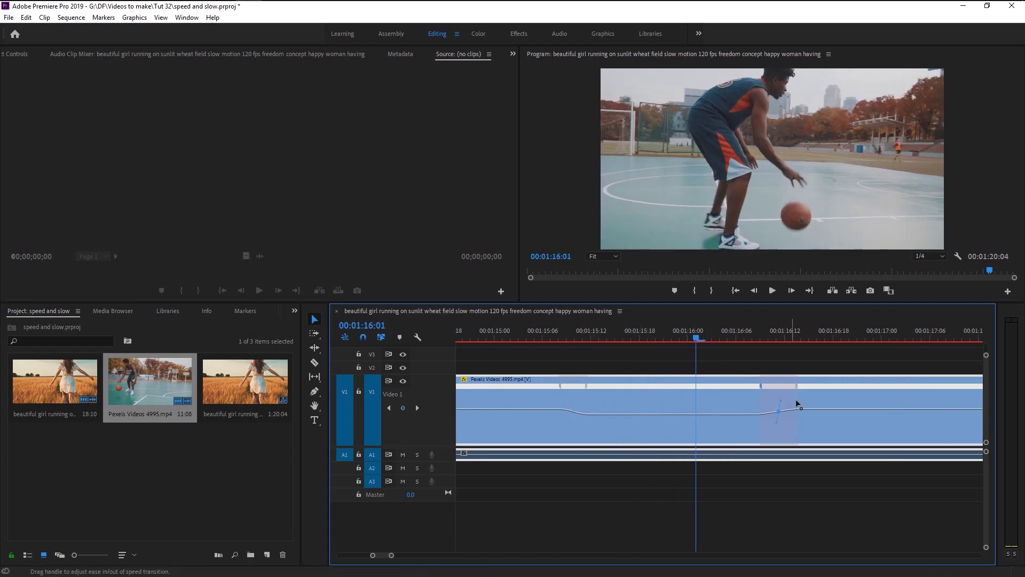
pyautogui.click(537, 337)
pyautogui.press('space')
pyautogui.press('space')
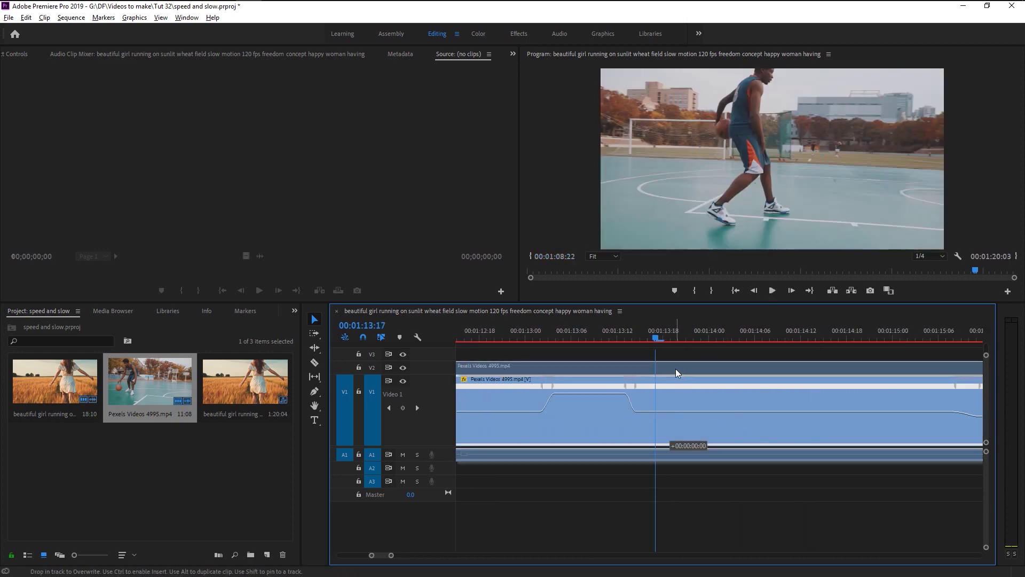
# Set the copied basketball piece on V2 to Reverse Speed in Speed/Duration.
pyautogui.press('c')
pyautogui.press('v')
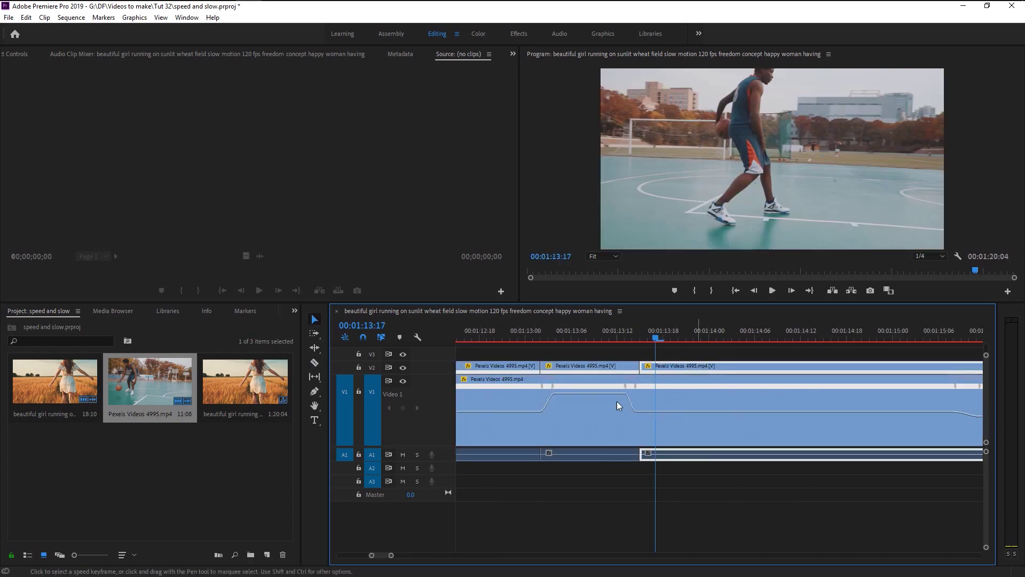
pyautogui.click(607, 370)
pyautogui.moveTo(607, 370); pyautogui.dragTo(705, 369)
pyautogui.rightClick(685, 369)
pyautogui.click(714, 338)
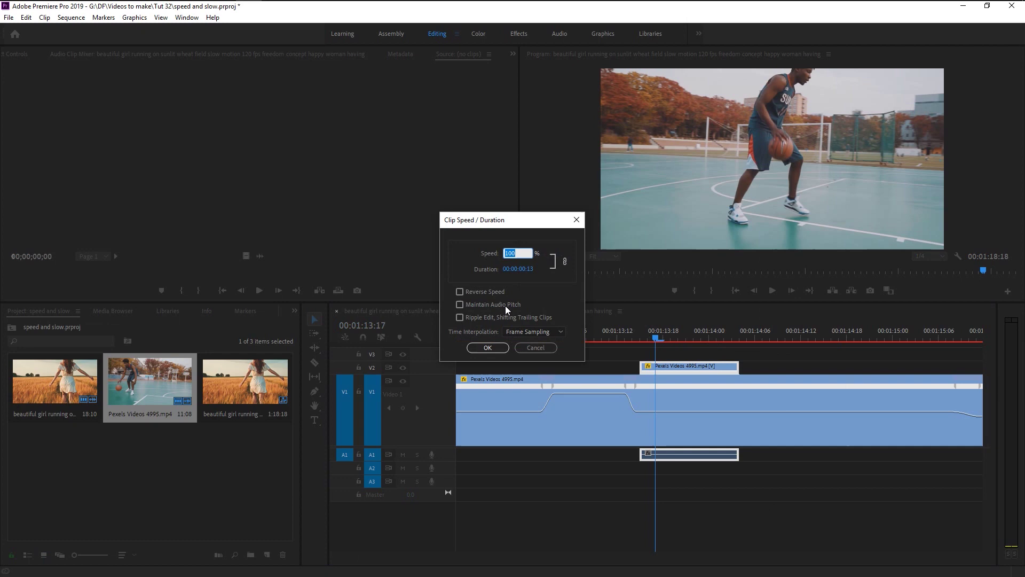
pyautogui.click(478, 292)
pyautogui.click(479, 349)
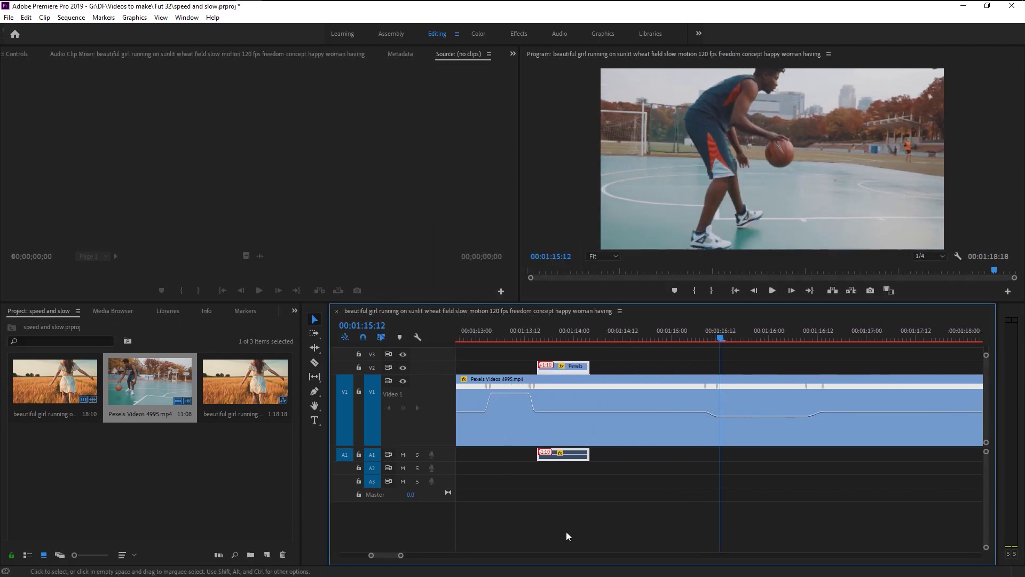
# Stop playback and zoom the timeline out to show the whole sequence.
pyautogui.press('-')
pyautogui.press('-')
pyautogui.press('-')
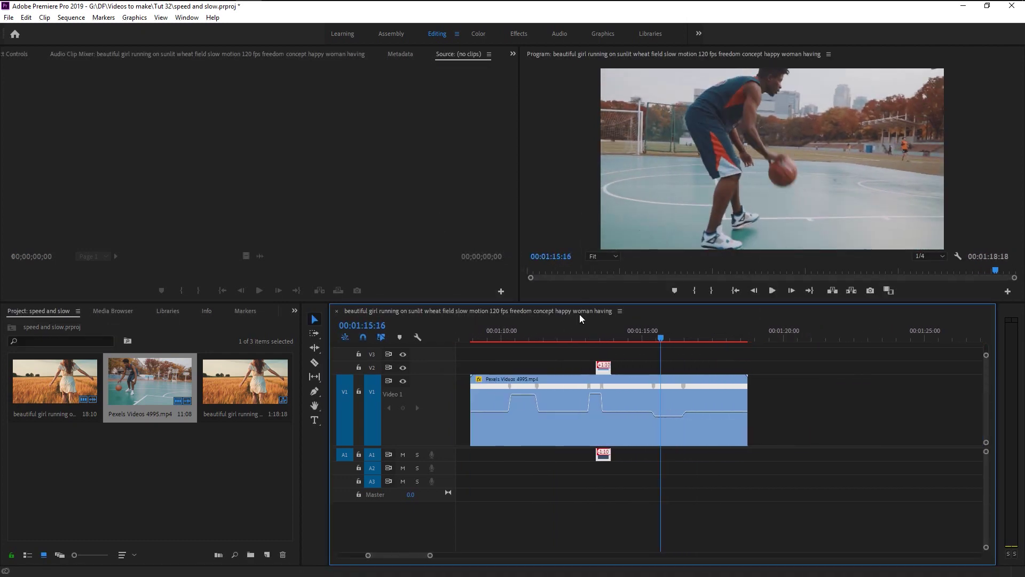
pyautogui.press('space')
pyautogui.press('-')
pyautogui.press('-')
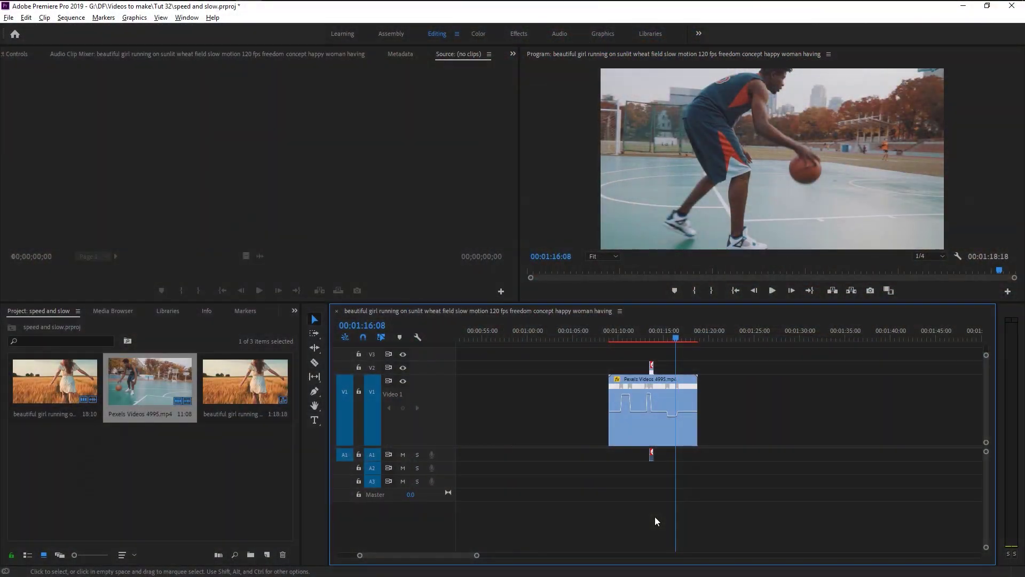
pyautogui.press('-')
pyautogui.press('-')
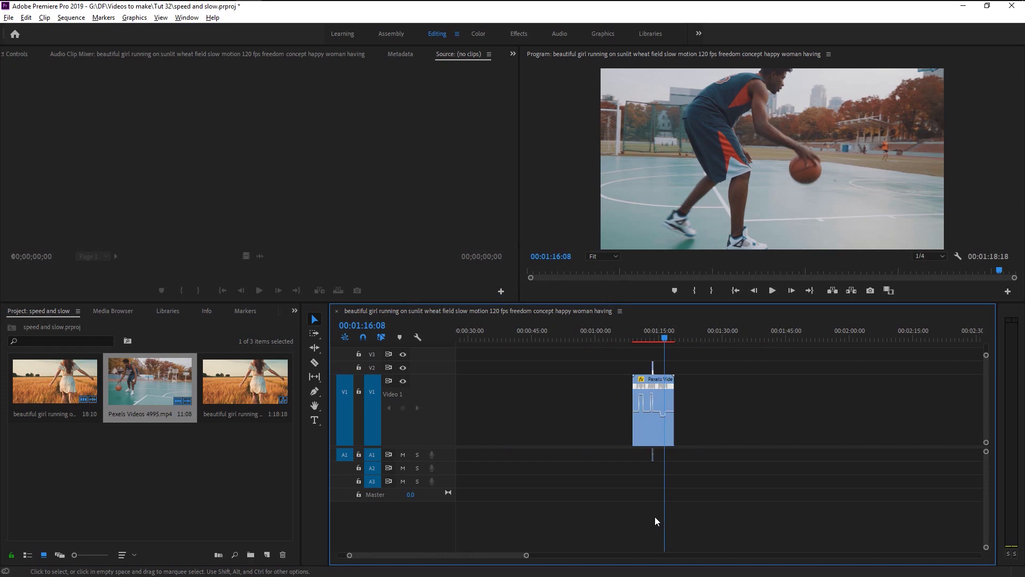
pyautogui.press('-')
pyautogui.press('-')
pyautogui.press('-')
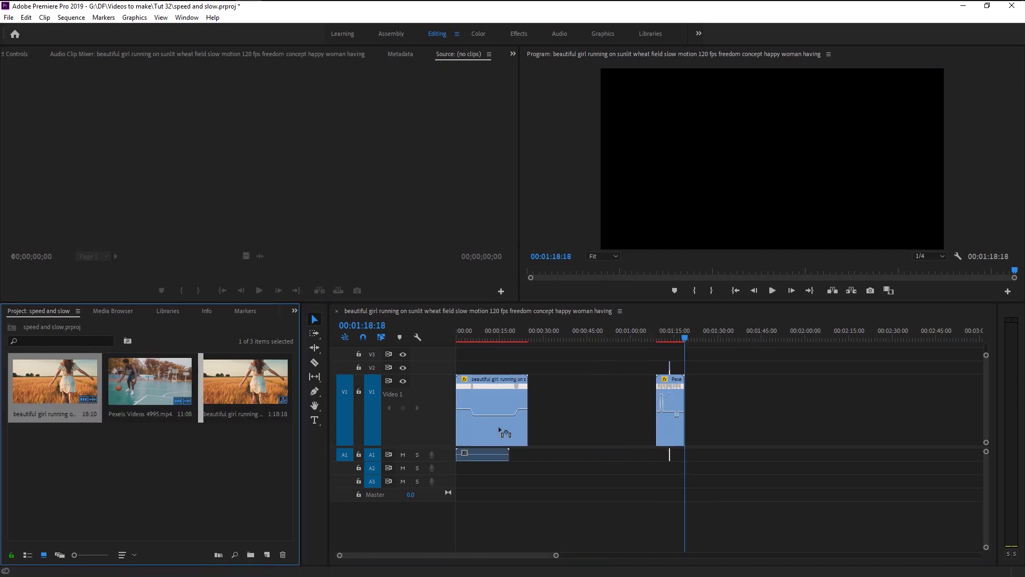
# Place another wheat-field clip on V1 at about 01:41 and set it to Reverse Speed.
pyautogui.moveTo(500, 429); pyautogui.dragTo(762, 427)
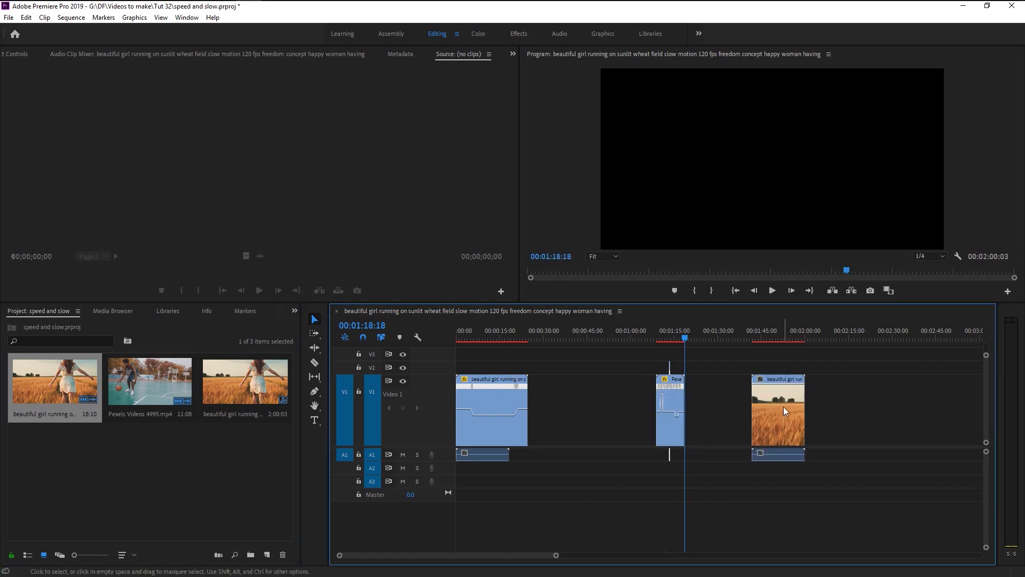
pyautogui.rightClick(785, 410)
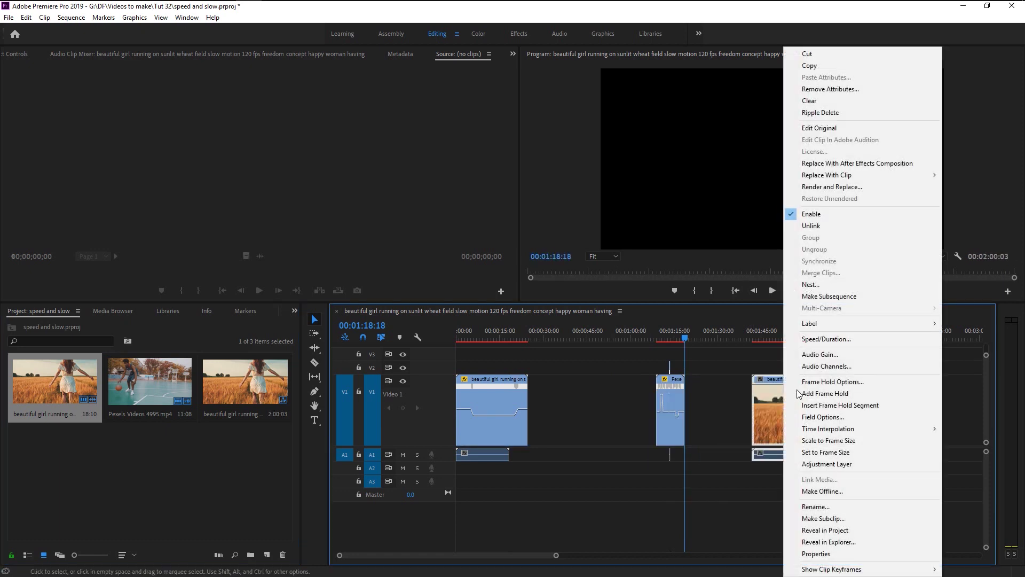
pyautogui.click(811, 342)
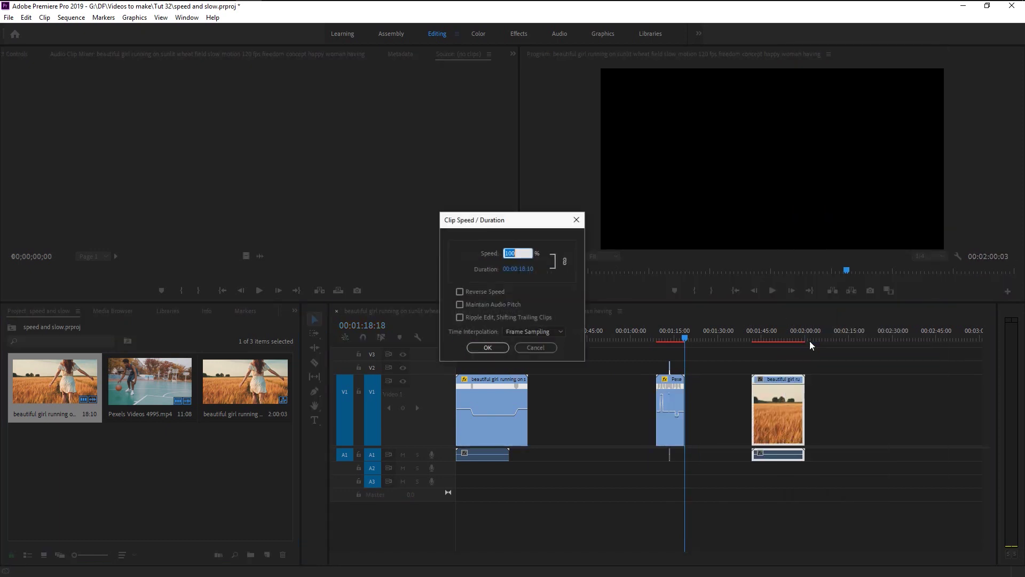
pyautogui.click(497, 294)
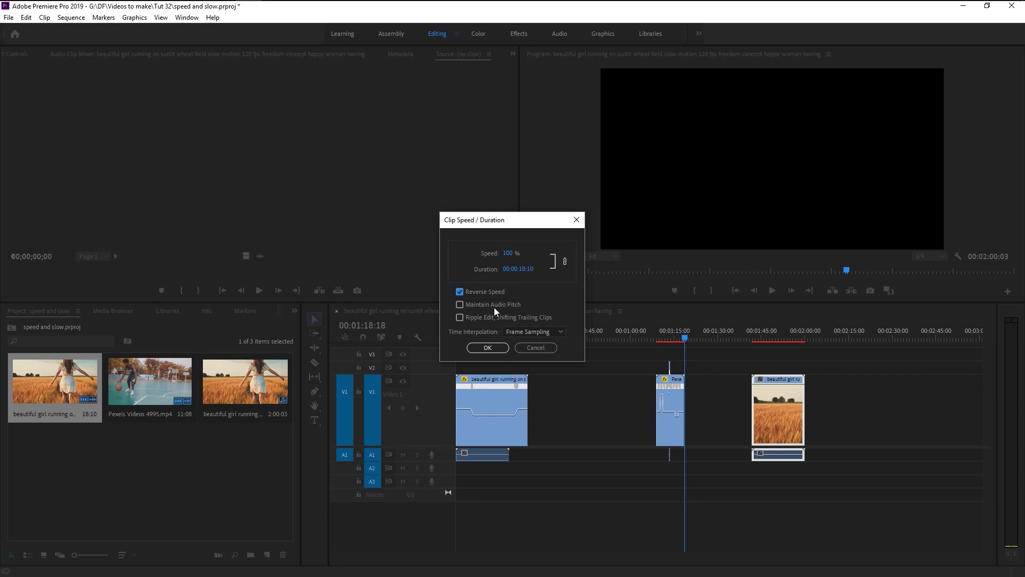
pyautogui.click(476, 350)
pyautogui.click(725, 340)
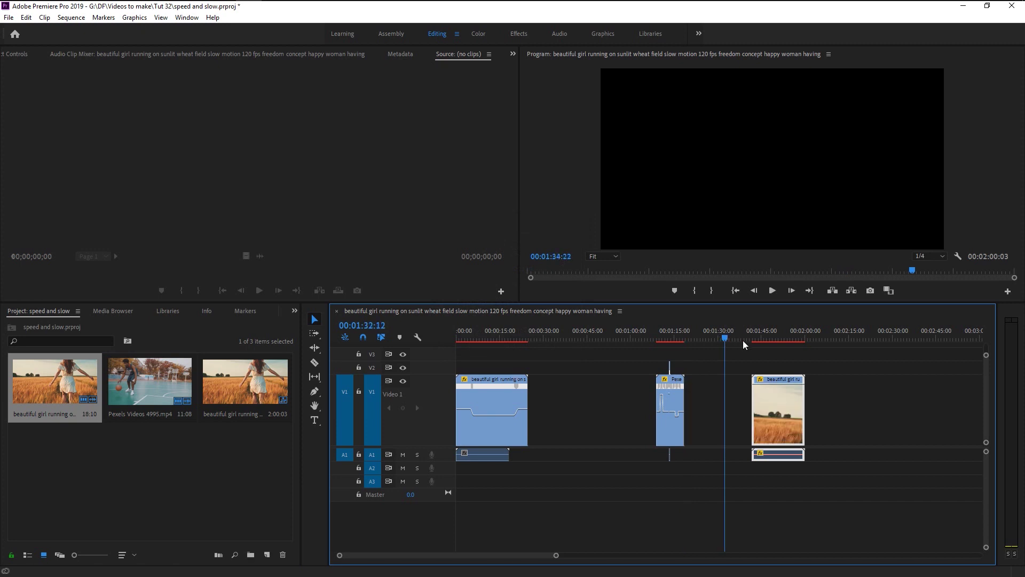
pyautogui.moveTo(744, 342); pyautogui.dragTo(753, 345)
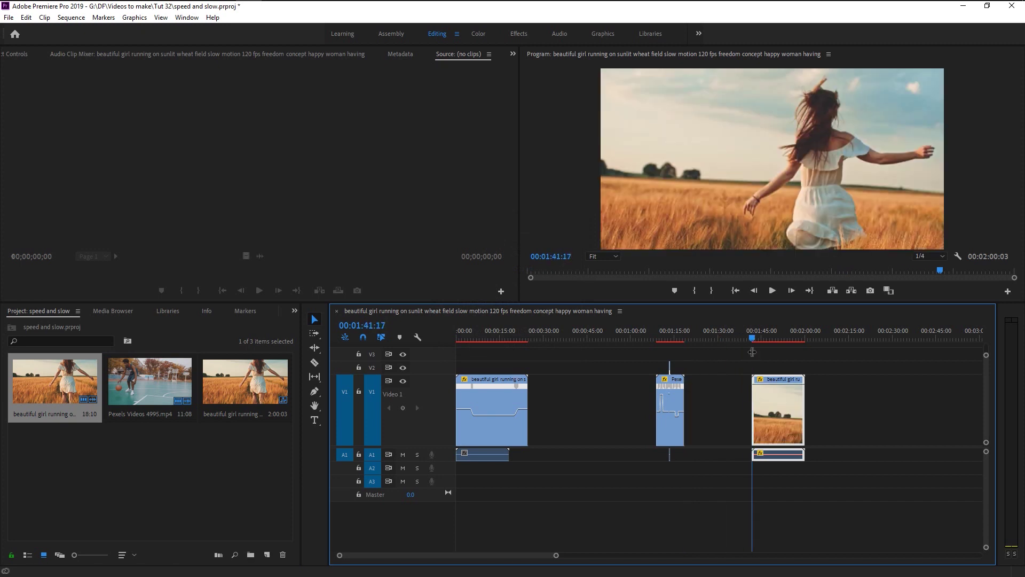
pyautogui.click(775, 293)
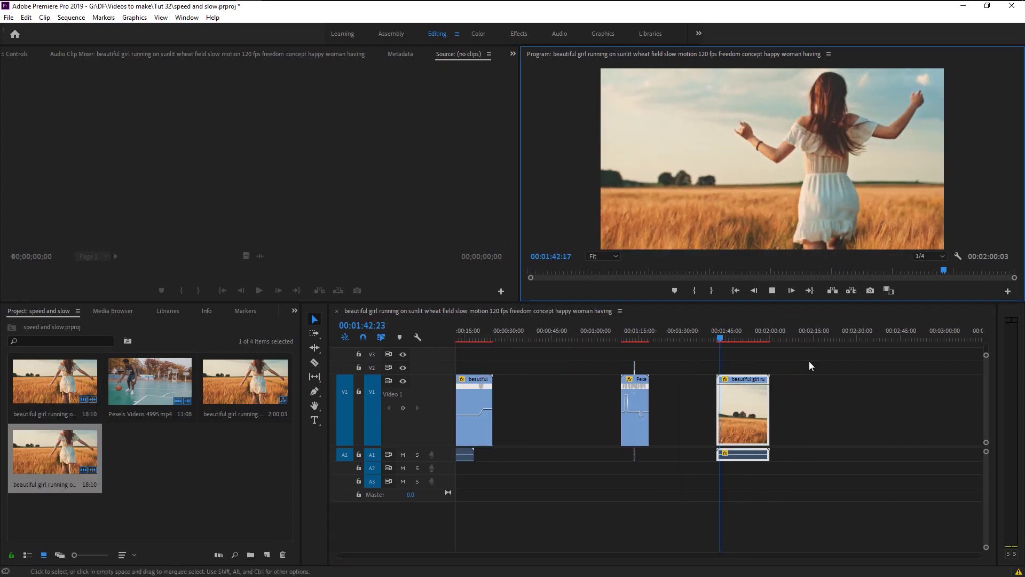